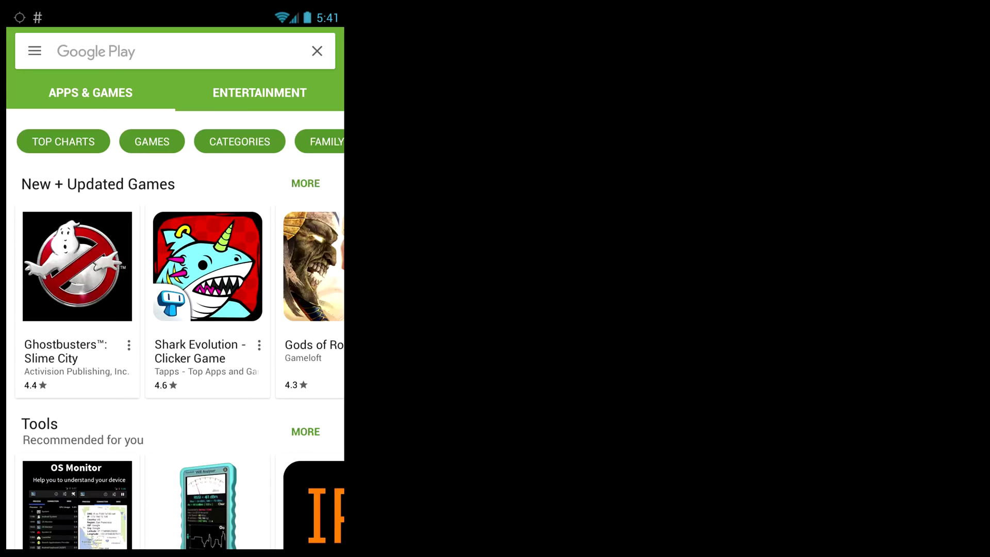
Step: Search the Play Store for 'foldersync' and open the FolderSync Lite app page
left_click(93, 55)
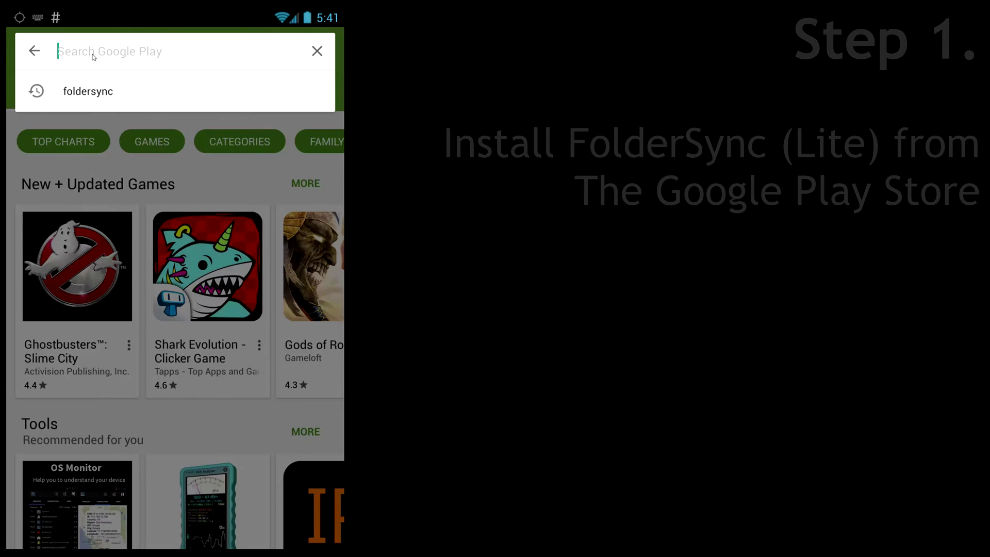
type("fold")
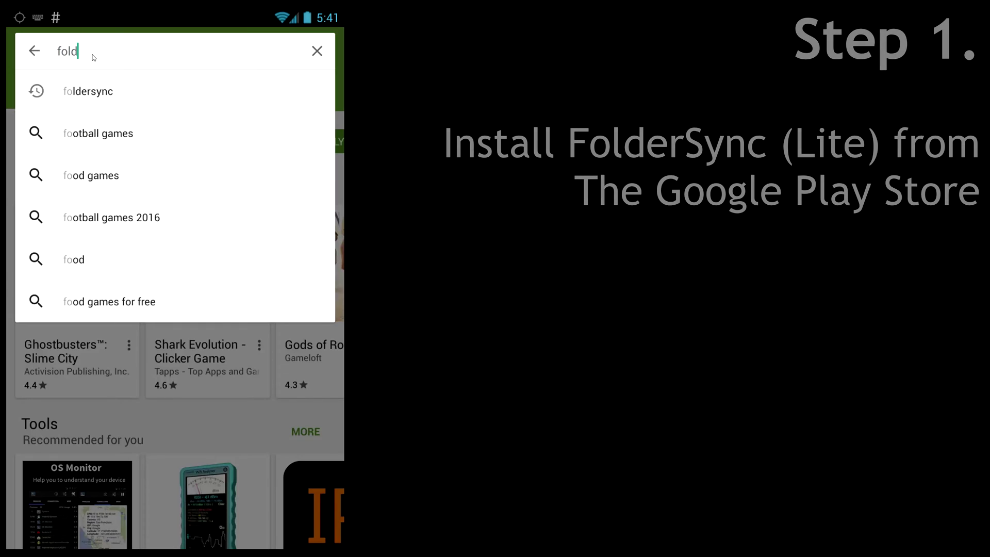
type("ersync")
key("Return")
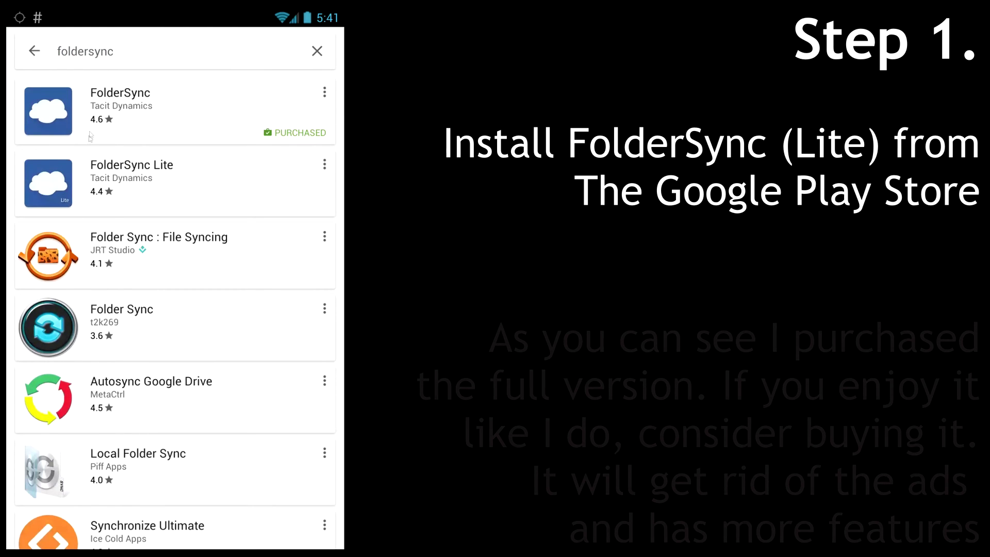
left_click(159, 183)
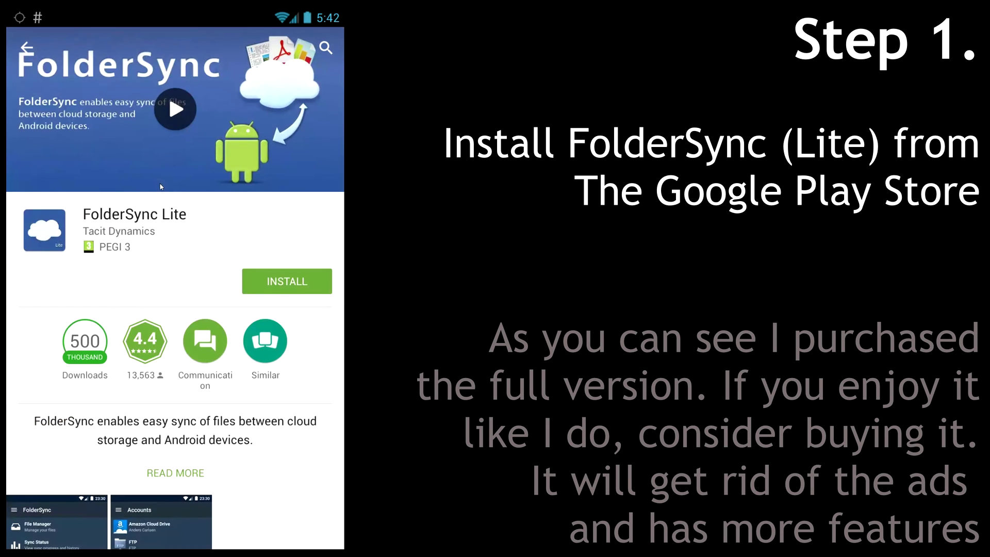
scroll(165, 315, "down", 5)
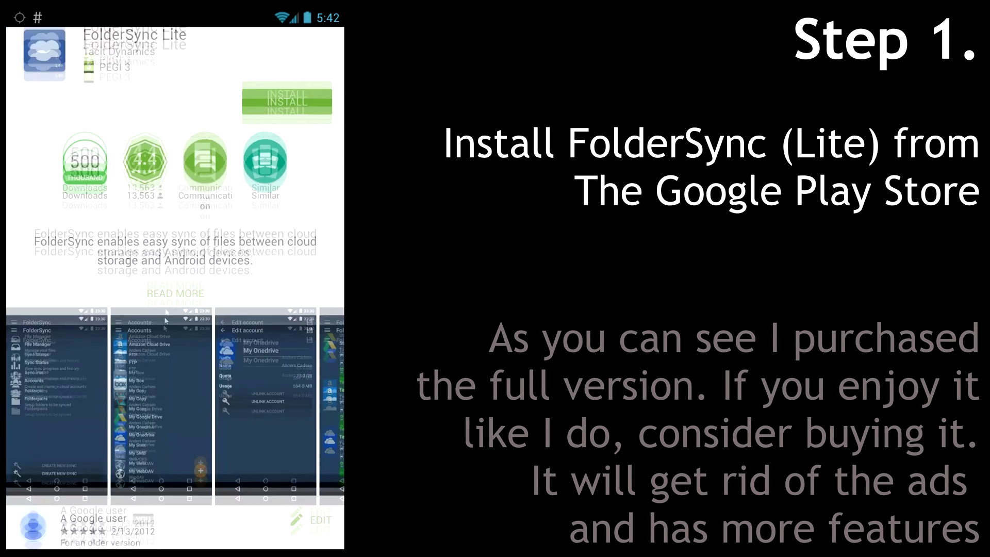
scroll(166, 320, "down", 4)
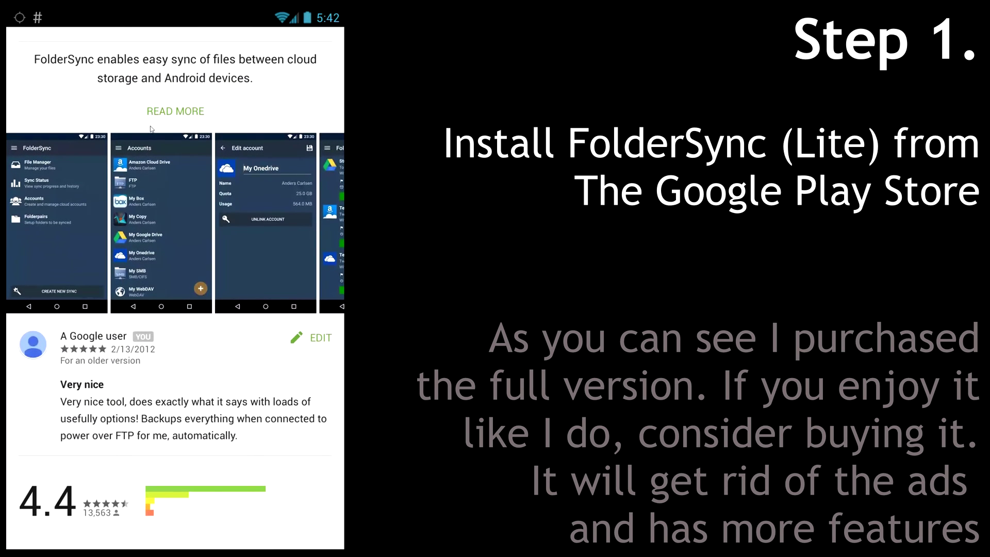
left_click_drag(156, 118, 159, 281)
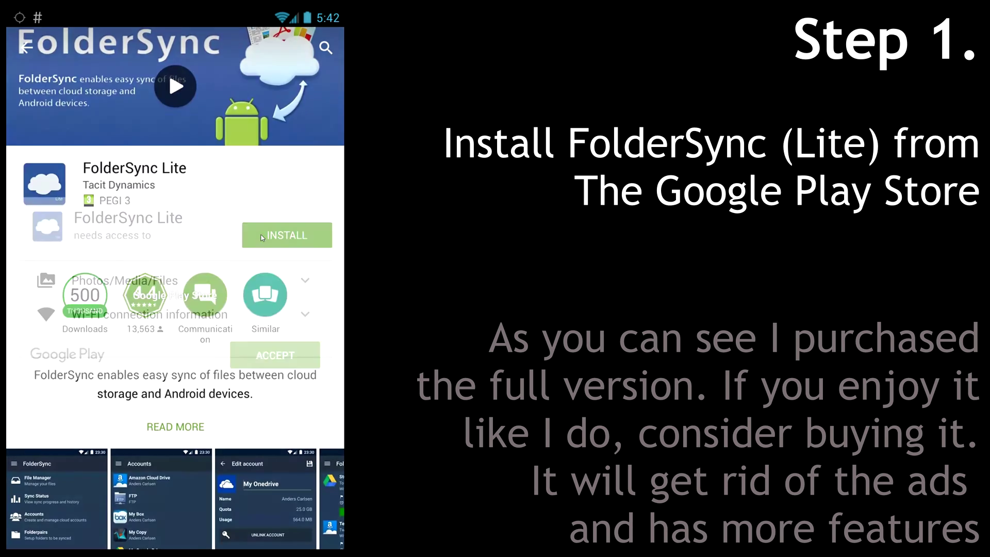
Step: Install FolderSync Lite after reviewing its Photos/Media/Files and Wi-Fi permissions
left_click(263, 237)
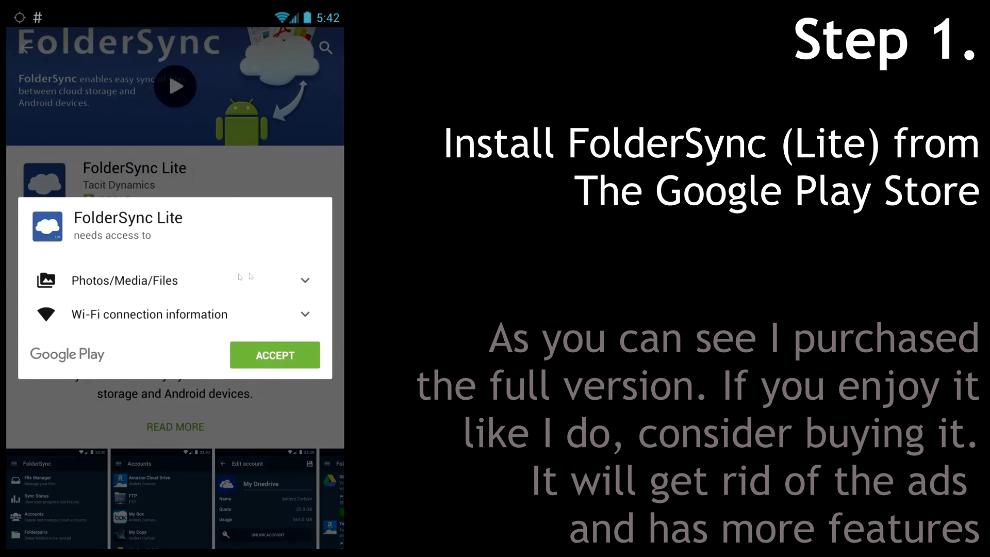
left_click(305, 280)
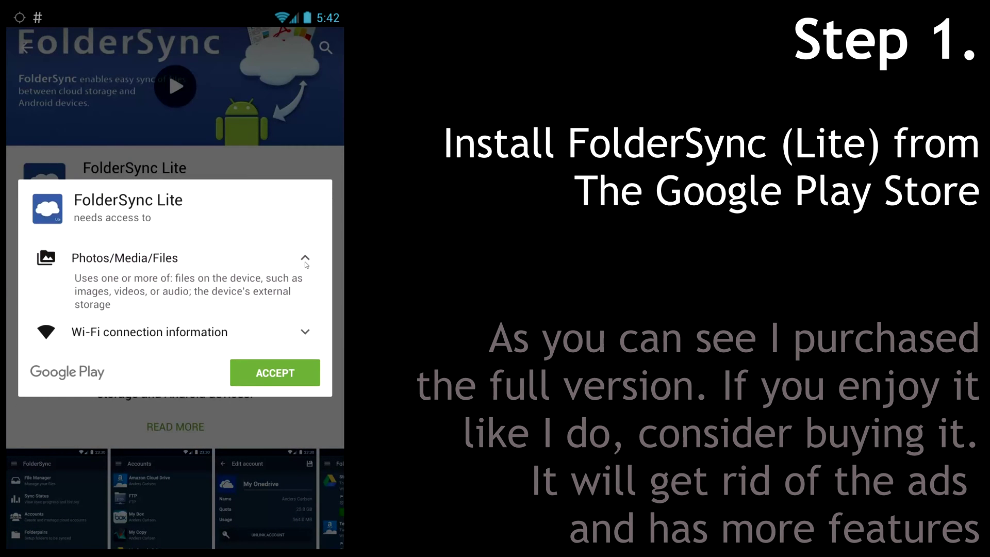
left_click(306, 261)
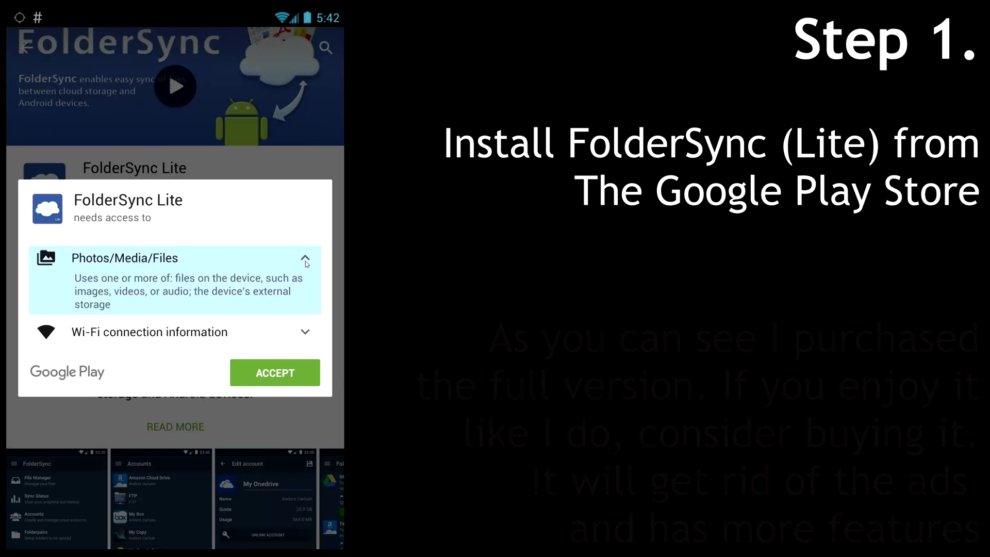
left_click(305, 292)
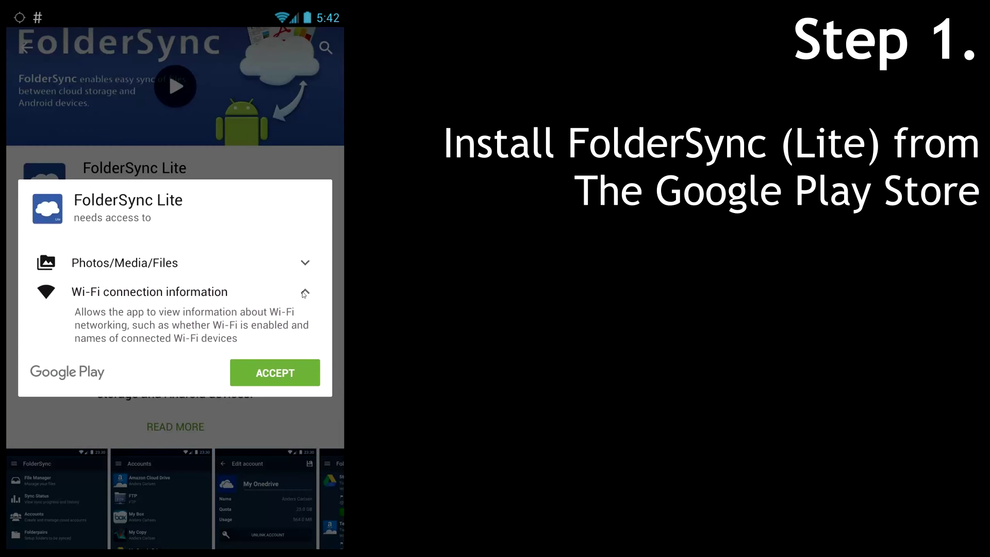
left_click(305, 293)
left_click(264, 367)
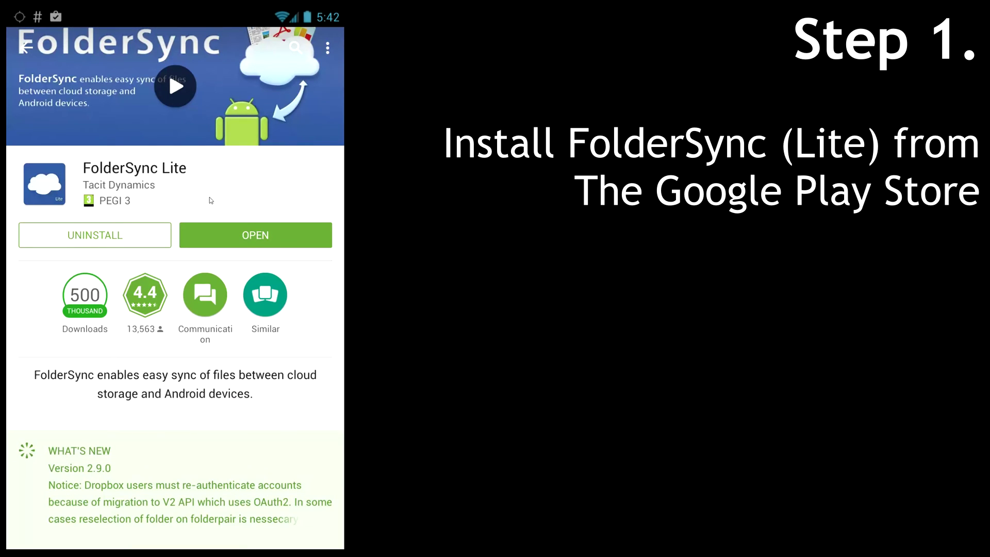
Step: Launch FolderSync and go through the Welcome, EULA, New stuff and Congratulations pages
left_click(214, 237)
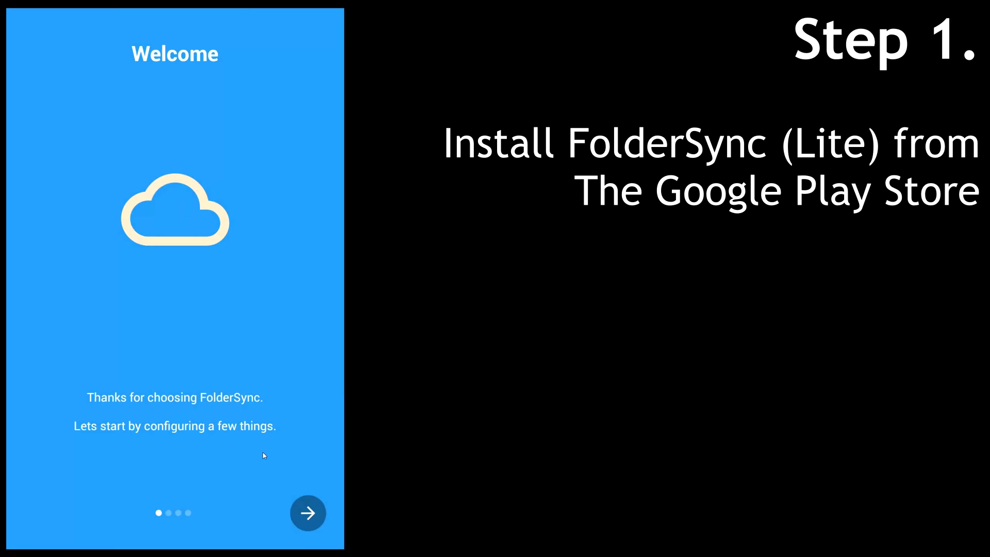
left_click(304, 517)
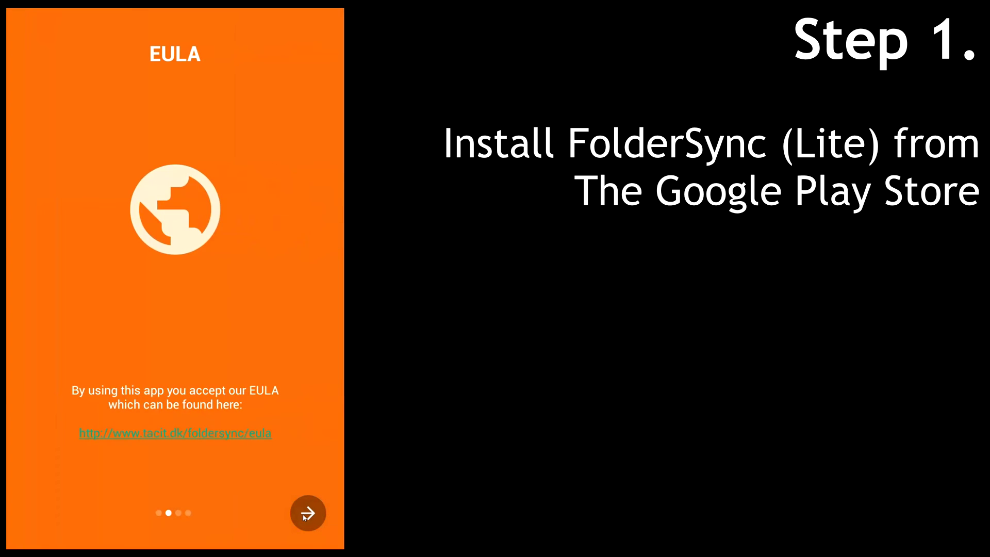
left_click(304, 517)
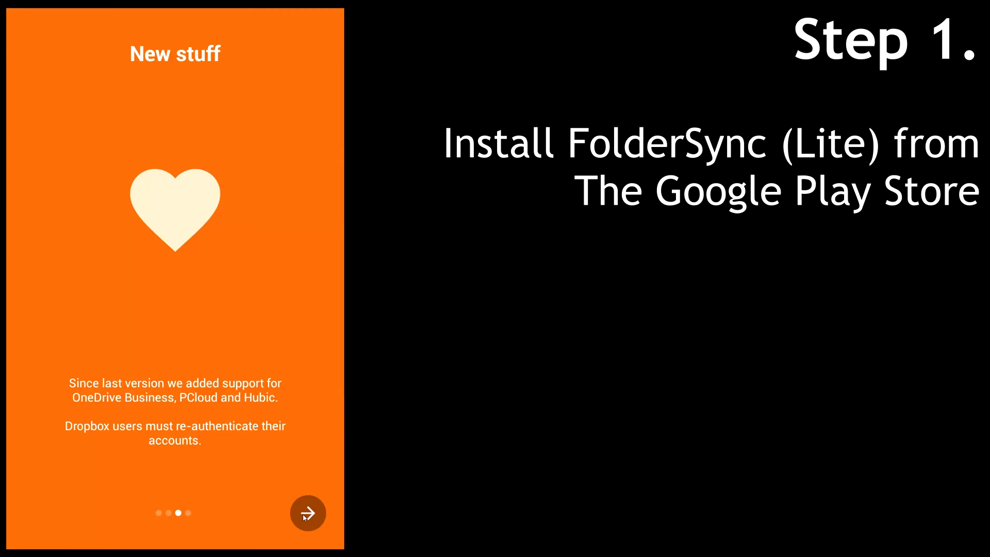
left_click(304, 517)
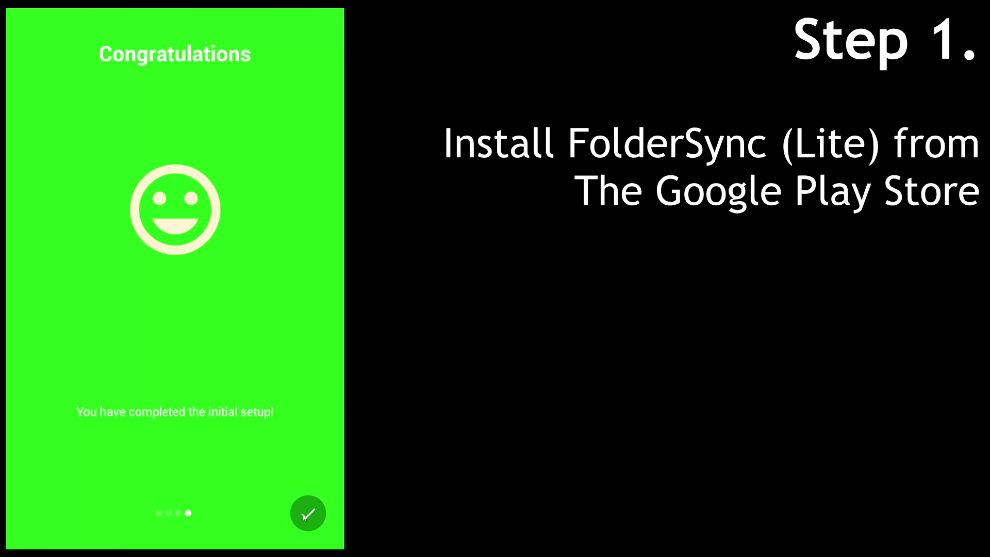
left_click(308, 514)
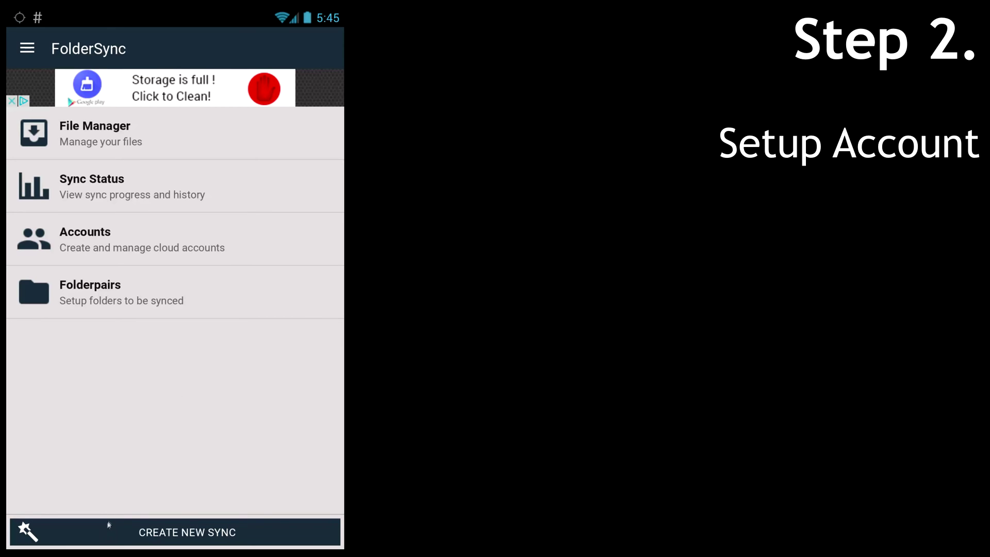
Step: Back out of the Create new sync wizard and go to the empty Accounts screen
left_click(138, 534)
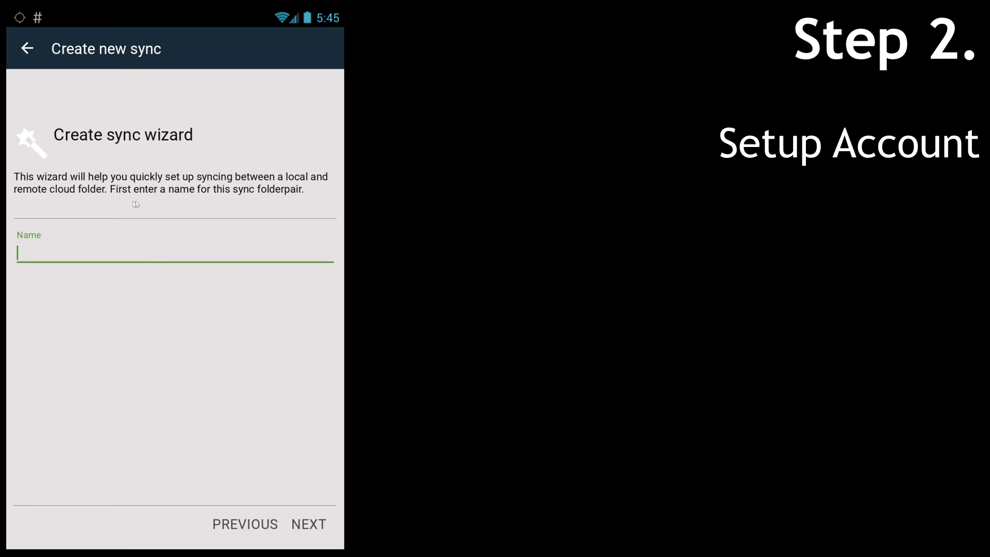
left_click(28, 49)
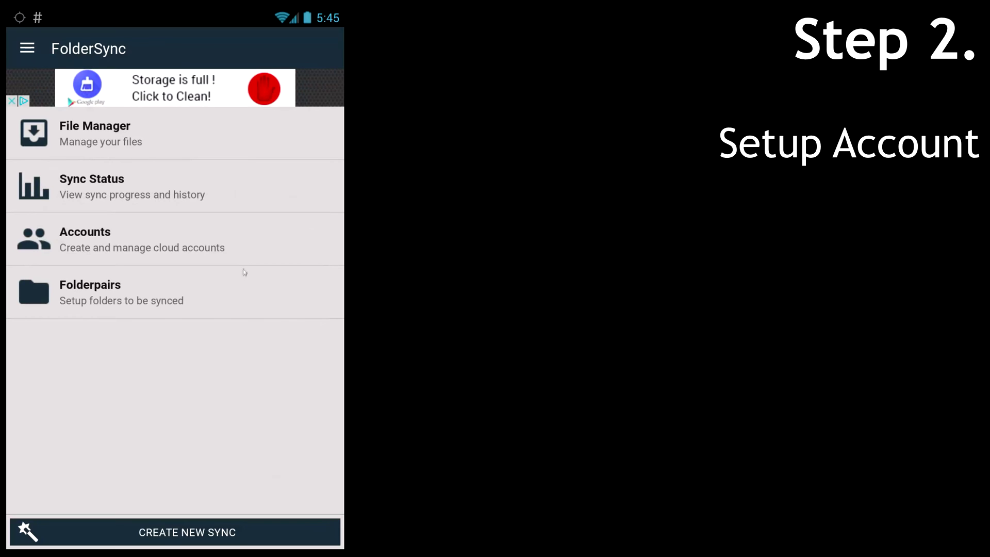
left_click(239, 232)
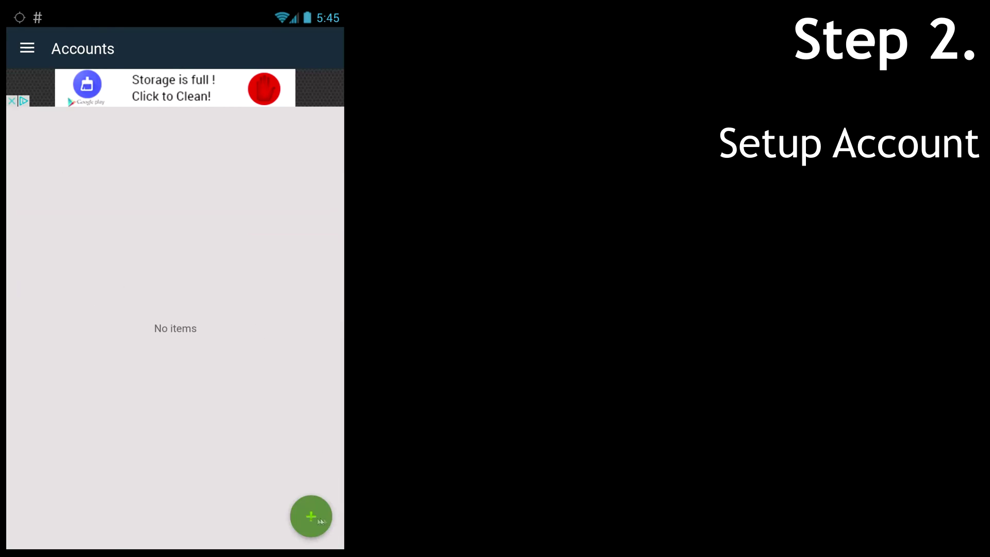
Step: Add a new account and pick SMB/CIFS from the account type list
left_click(311, 515)
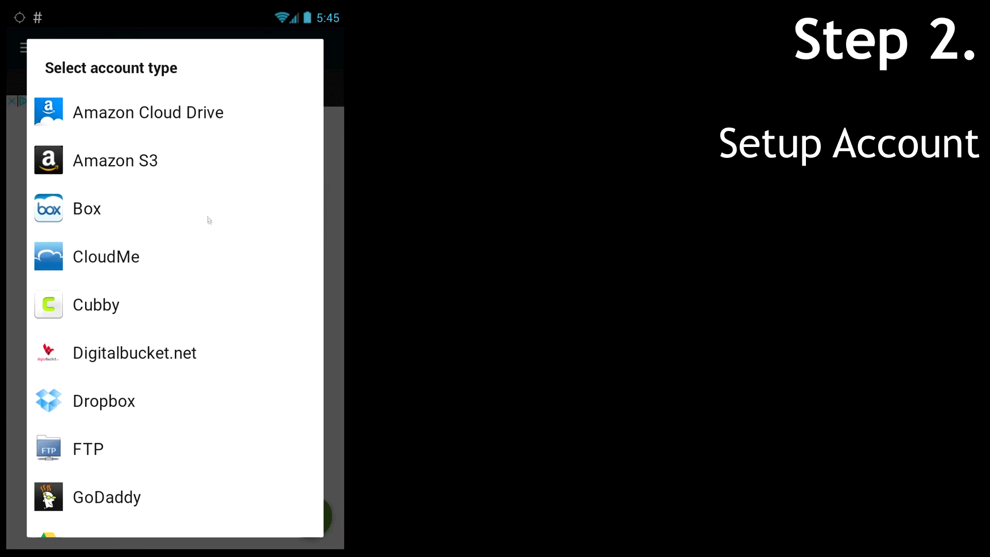
left_click_drag(231, 472, 220, 140)
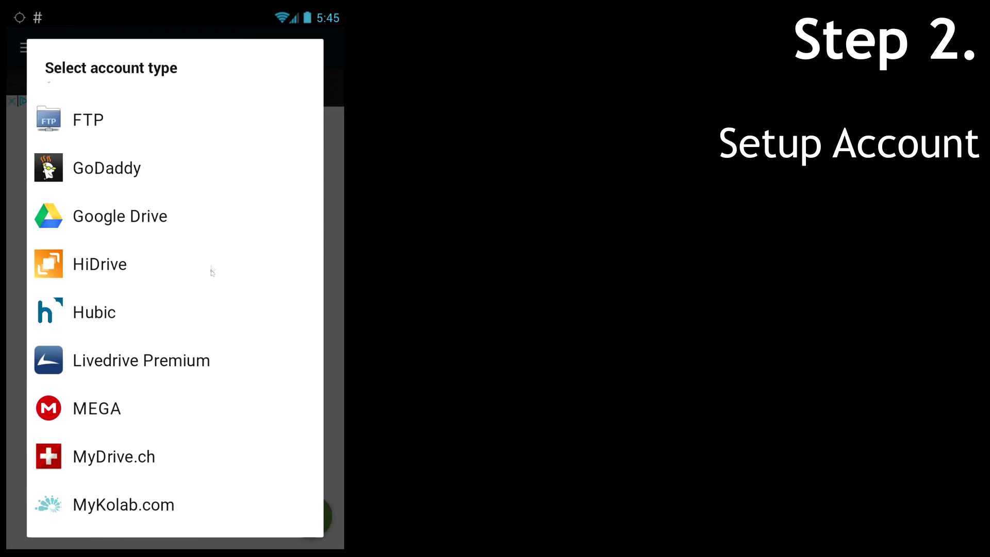
left_click_drag(215, 440, 204, 67)
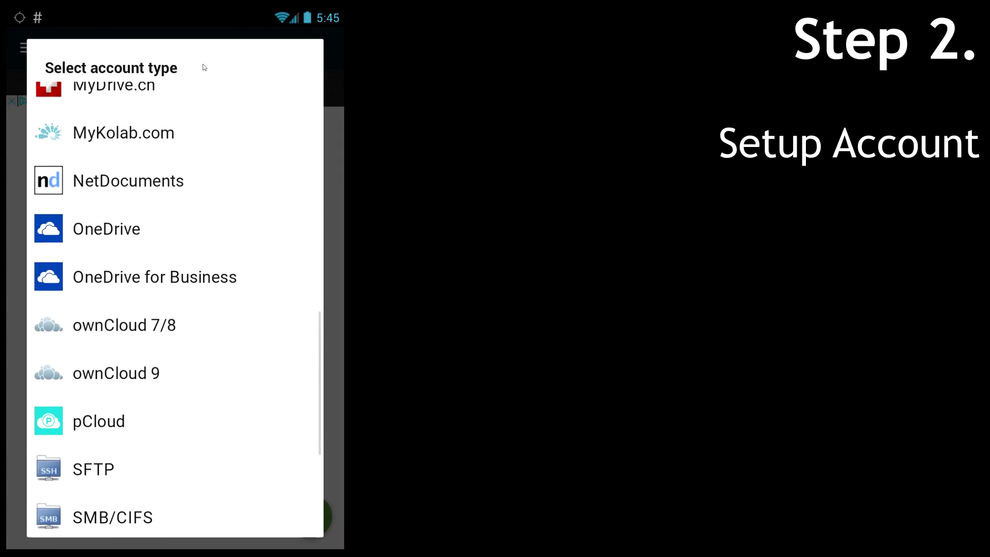
left_click_drag(221, 462, 227, 205)
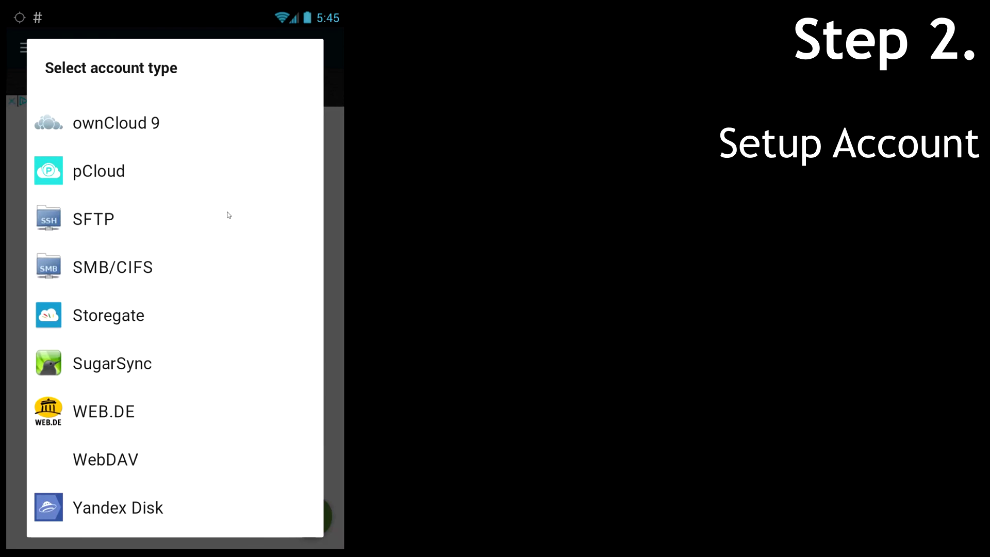
left_click(134, 274)
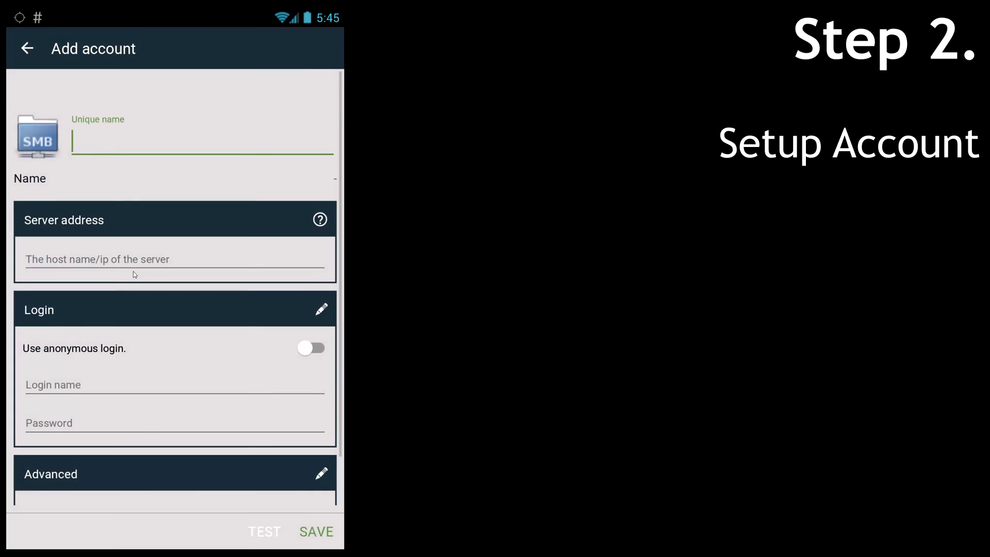
Step: Name the SMB account QuinNAS, with server 10.10.128.254 and the NAS login name and password
left_click(118, 143)
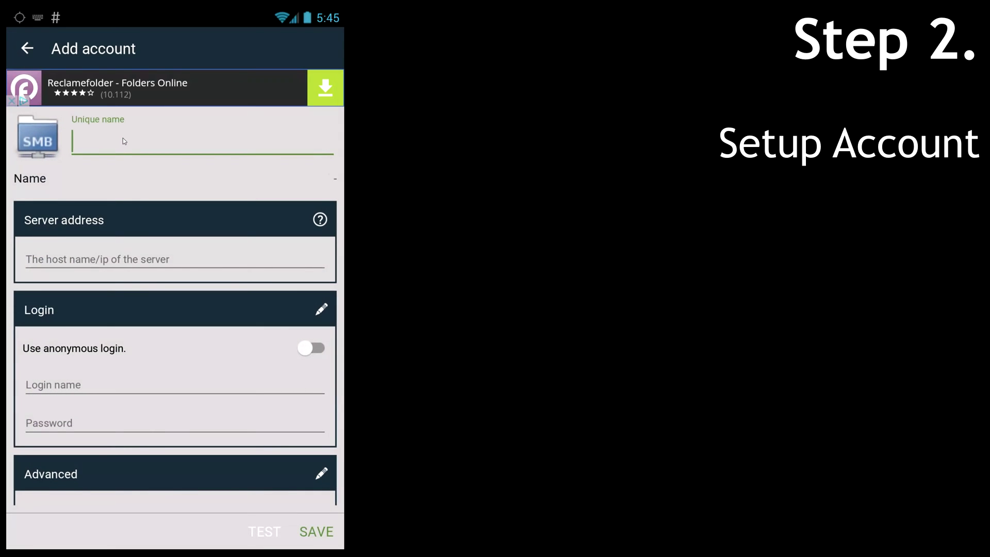
type("QuinNAS")
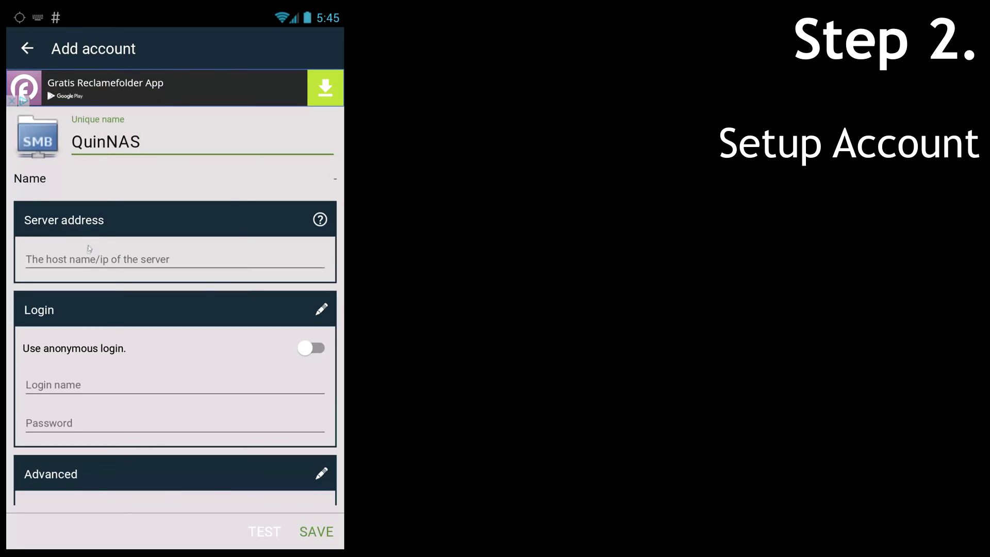
left_click(84, 264)
type("10.10.")
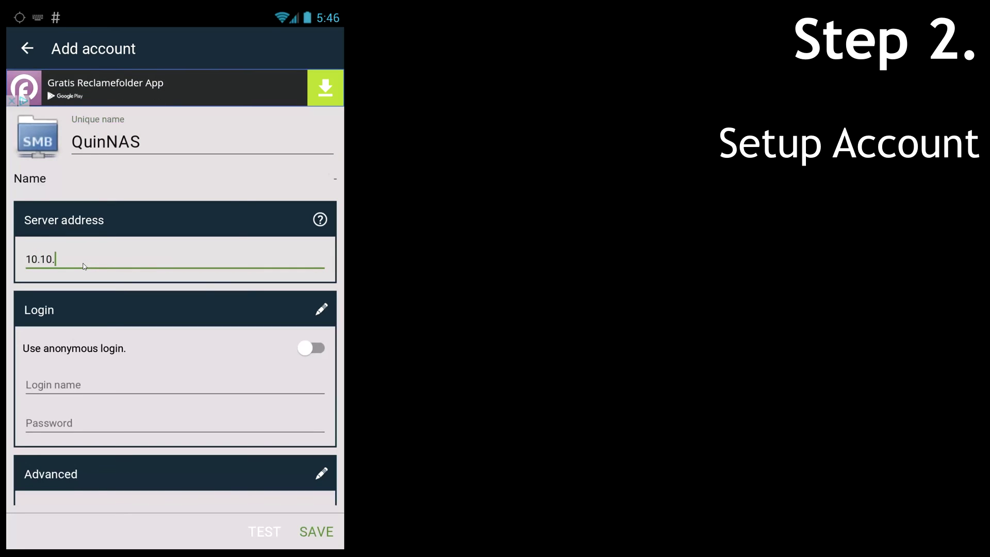
type("128.254")
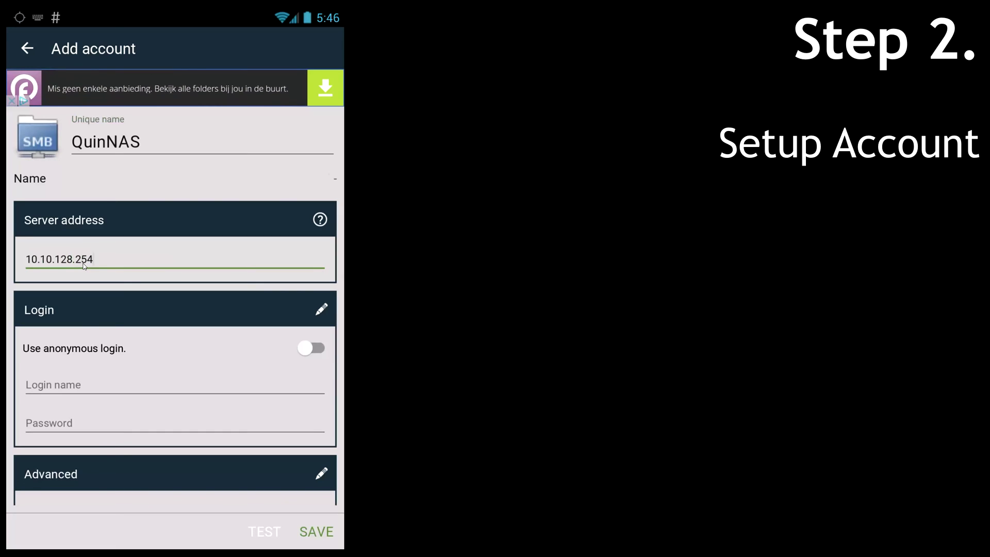
left_click(60, 387)
type("quindor")
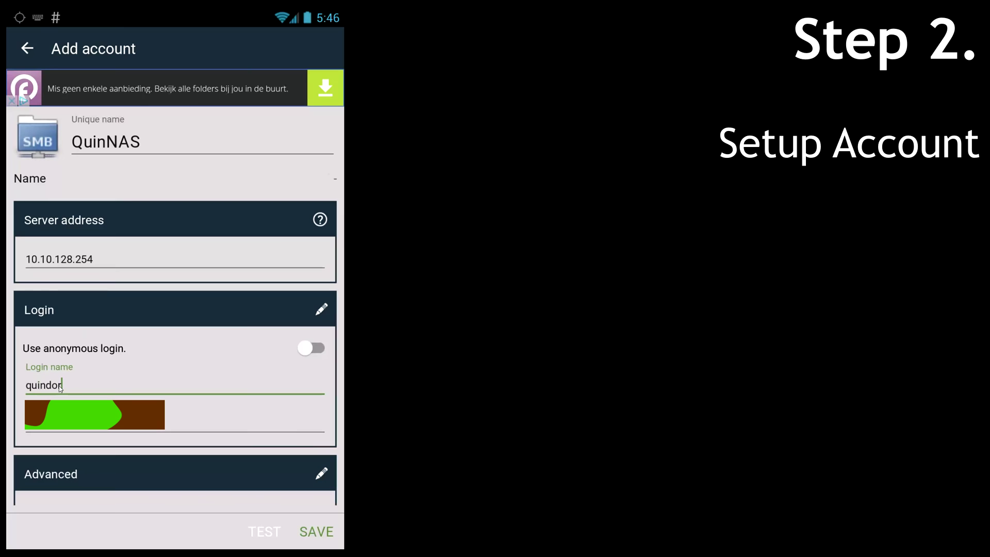
key("Tab")
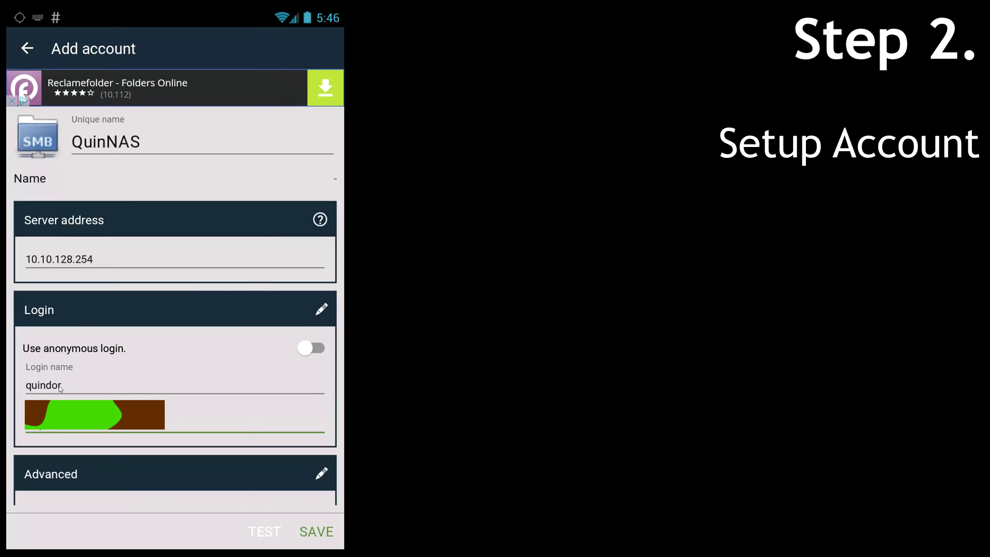
scroll(90, 475, "down", 1)
Step: Enter the NTLM domain, test the NAS login, and save the QuinNAS account
left_click(90, 473)
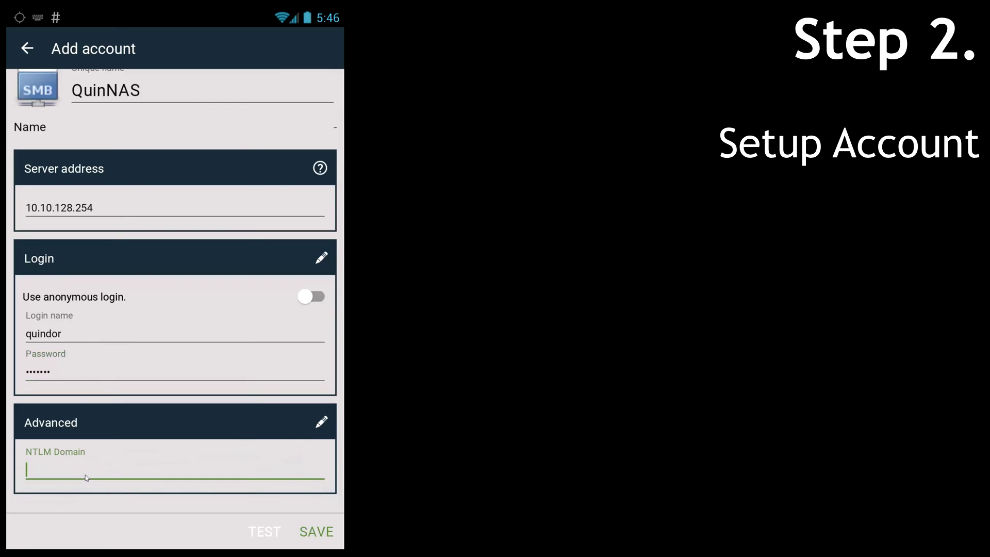
type("quinnas")
left_click(252, 530)
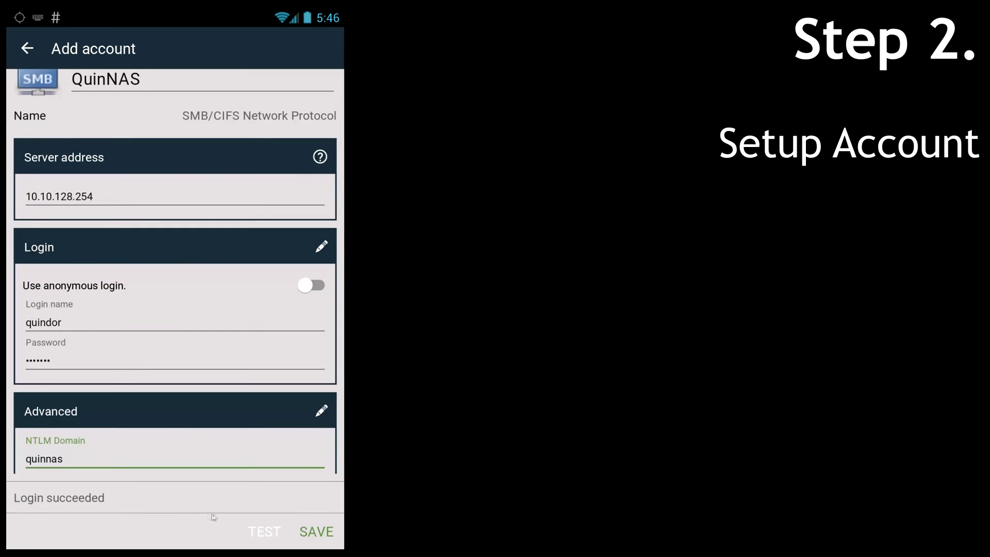
left_click(312, 532)
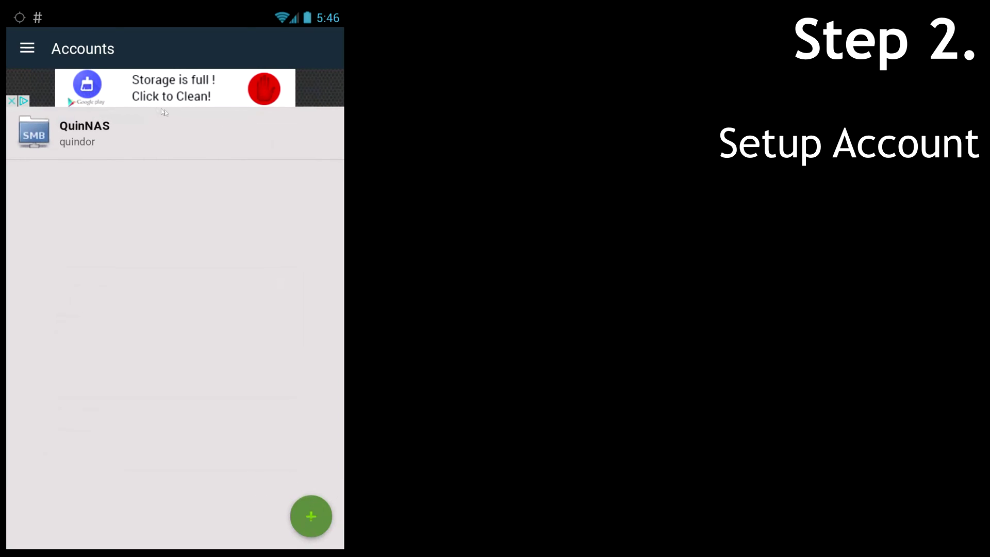
left_click(40, 59)
left_click(52, 84)
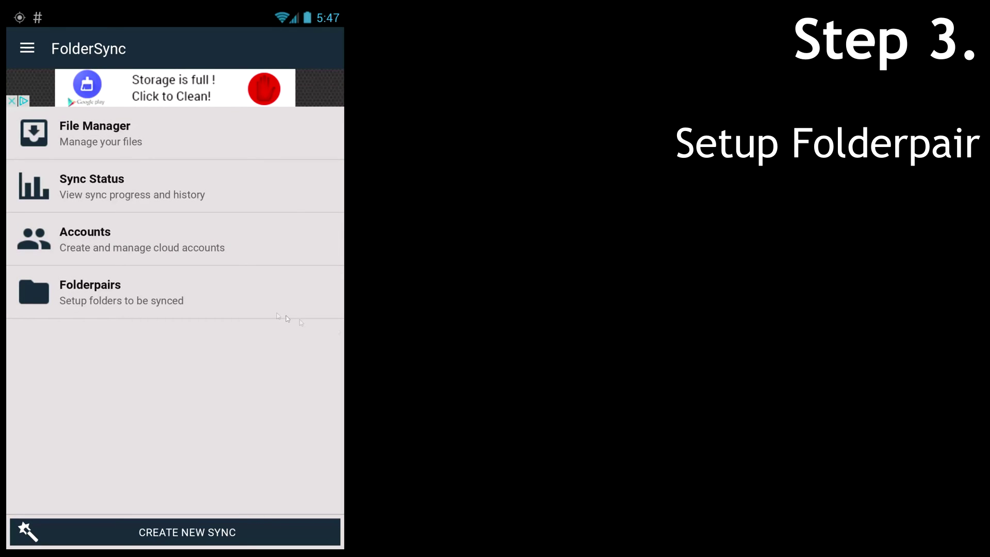
Step: Go to the empty Folderpairs list and start a new folderpair
left_click(215, 291)
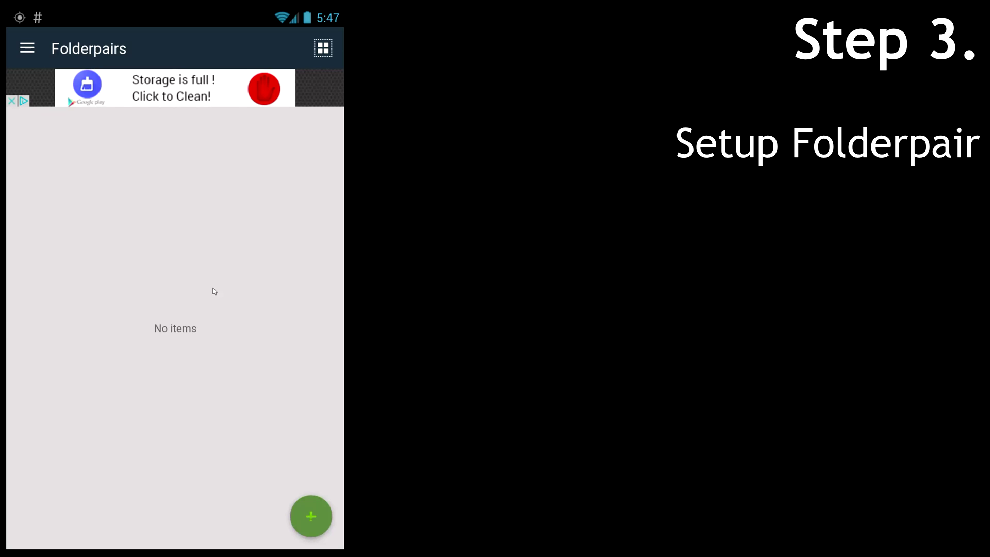
left_click(300, 510)
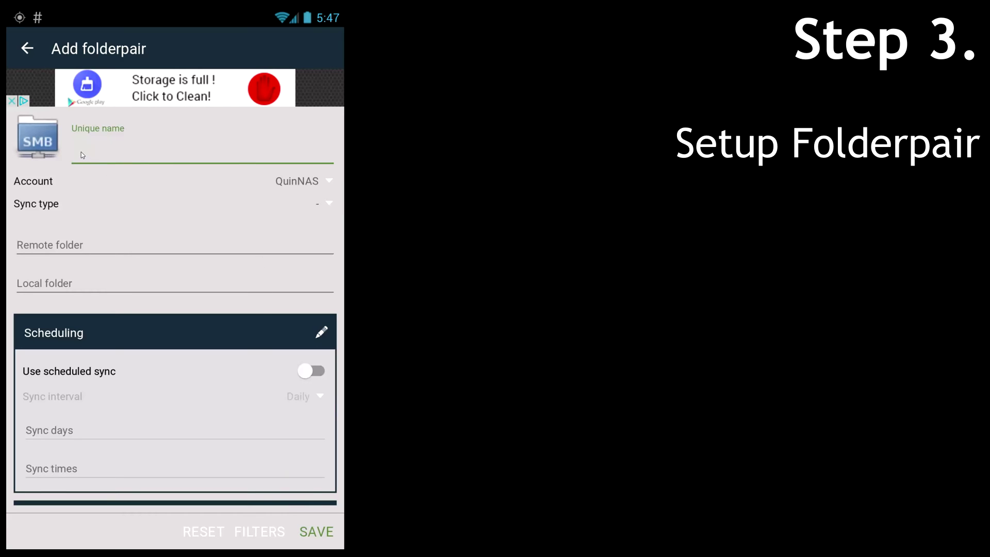
Step: Name the folderpair Photos, using the QuinNAS account with sync type To remote folder
type("Photos")
left_click(335, 184)
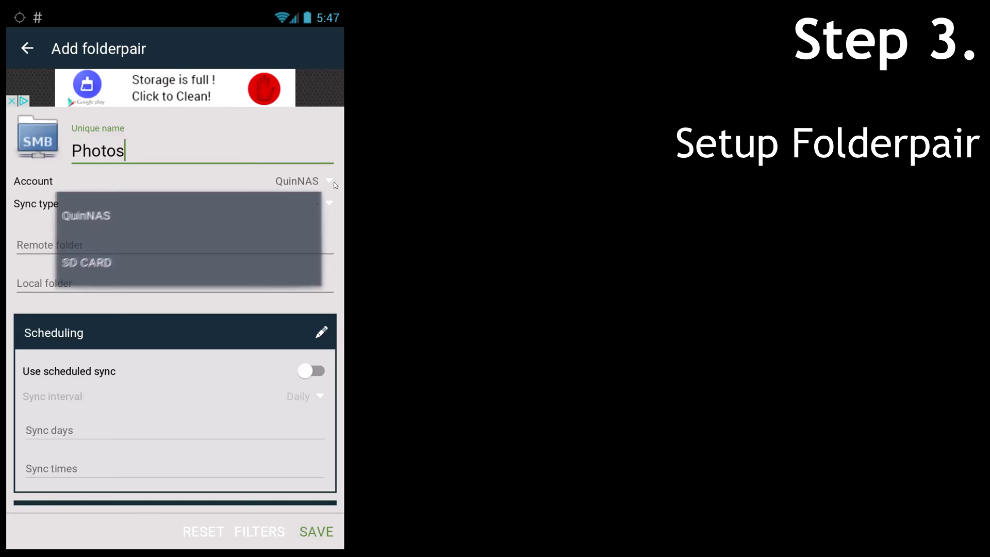
left_click(91, 221)
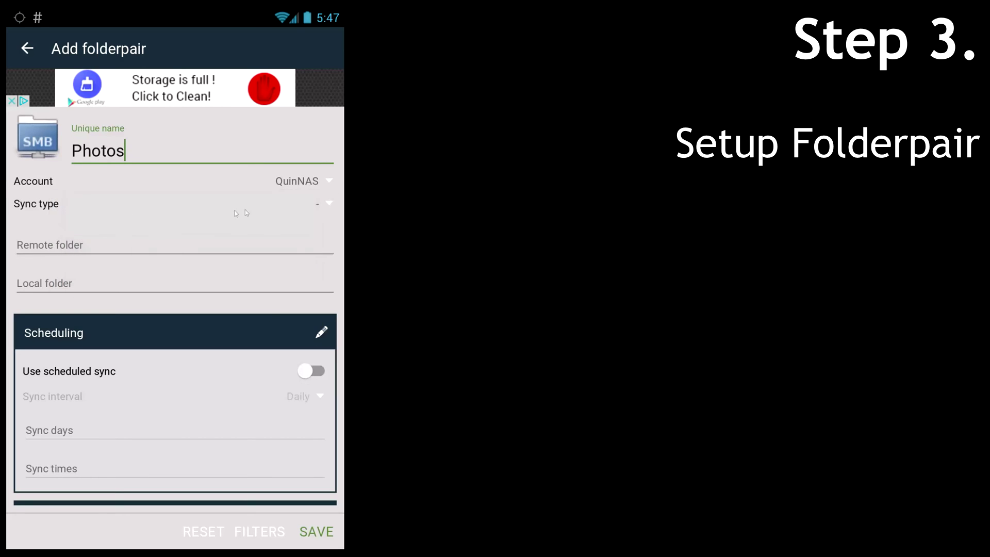
left_click(329, 203)
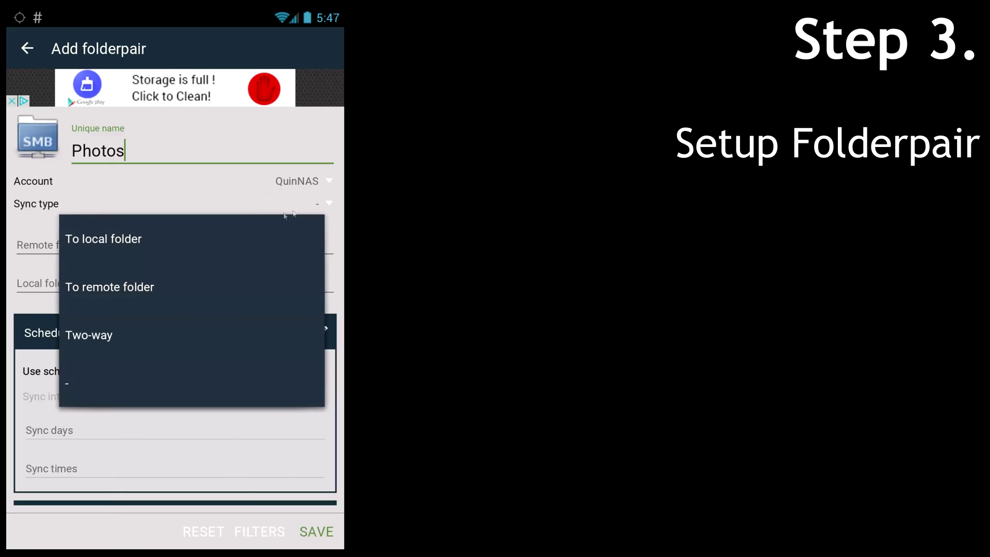
left_click(113, 288)
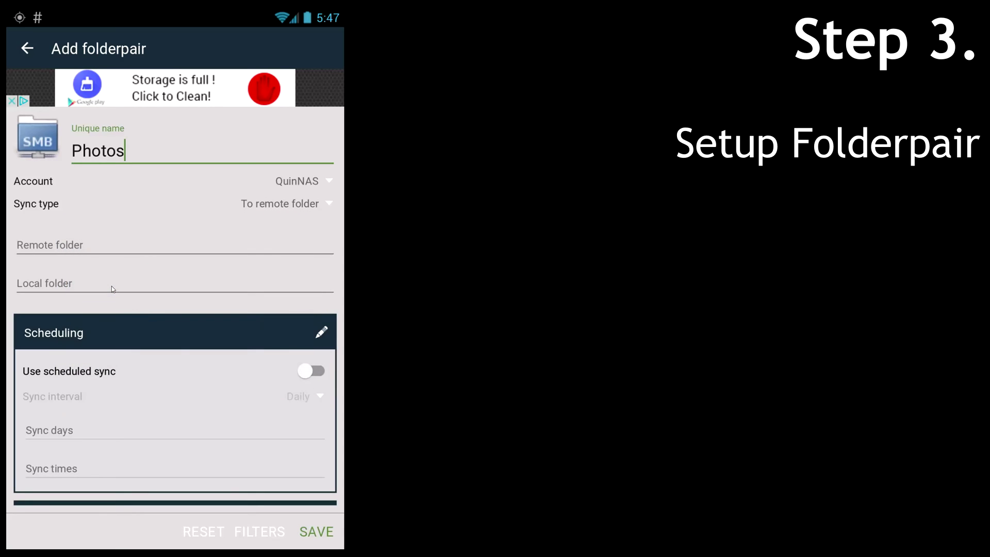
left_click(63, 243)
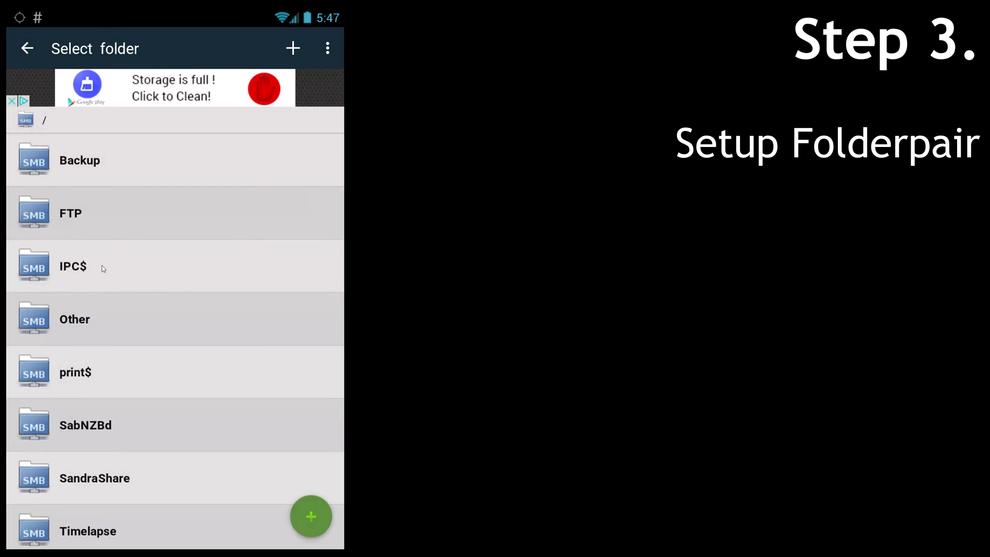
Step: Set the remote folder to /Backup/Video-Sync/ on the NAS
scroll(101, 270, "down", 3)
scroll(102, 274, "up", 2)
scroll(101, 271, "down", 2)
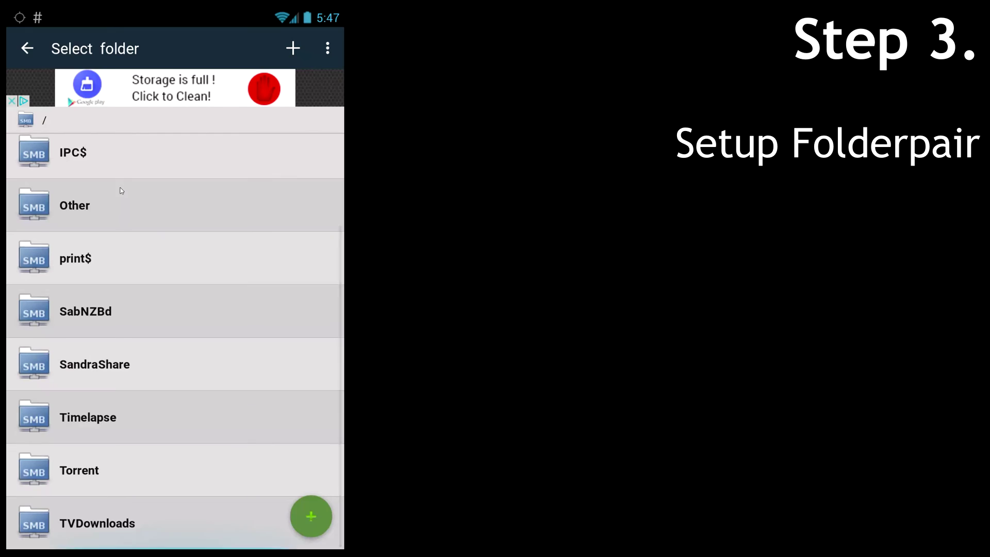
scroll(120, 190, "up", 4)
left_click(80, 161)
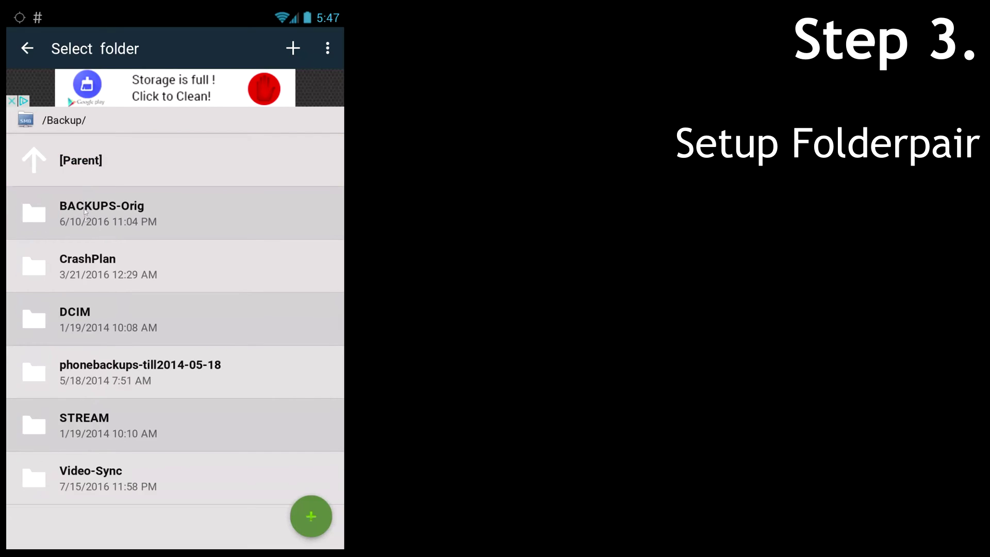
left_click(85, 475)
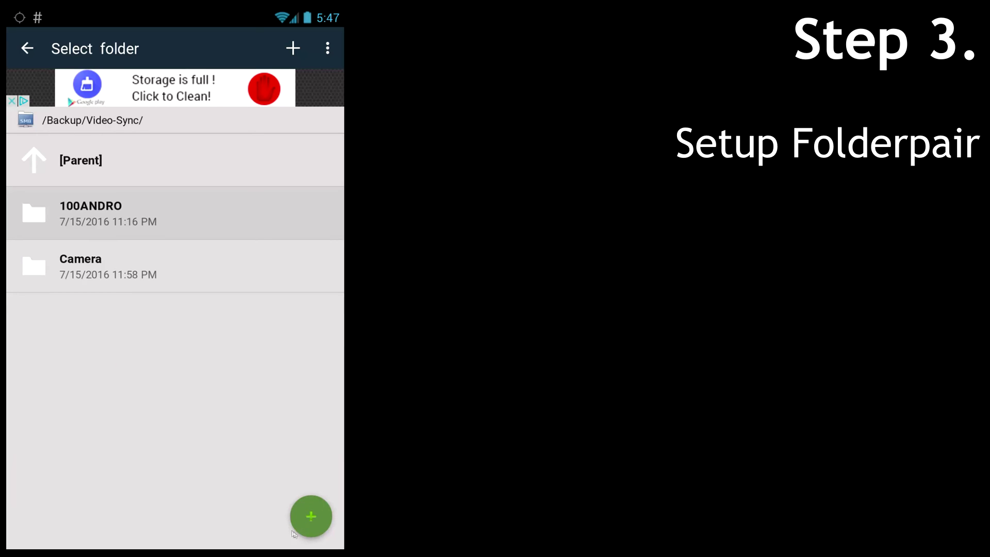
left_click(306, 520)
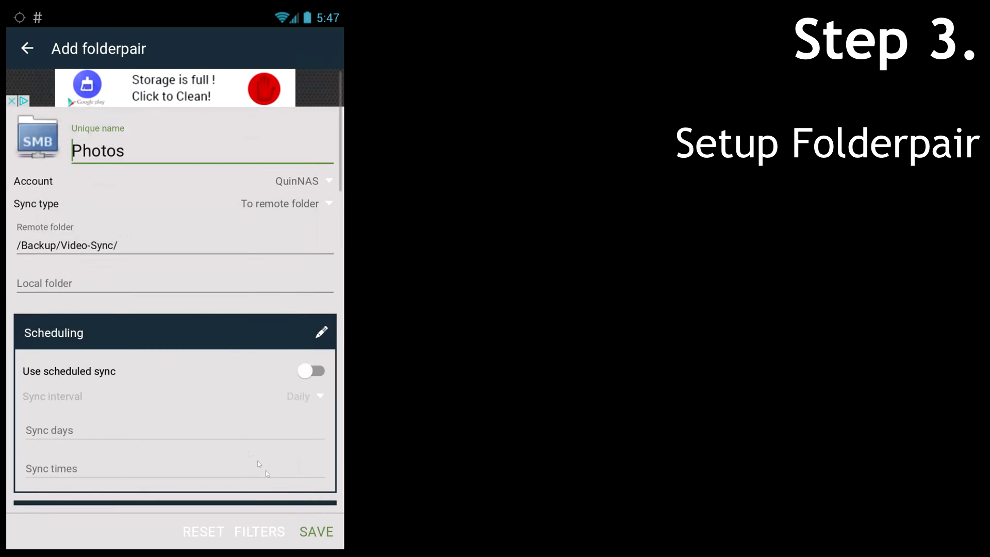
Step: Set the local folder to /mnt/sdcard/DCIM/ and turn on scheduled sync
left_click(52, 283)
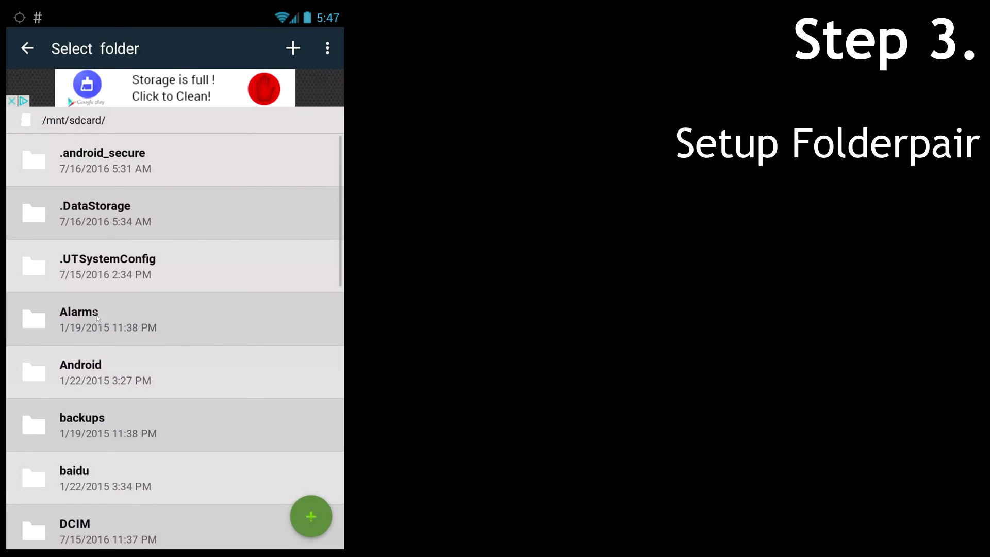
left_click_drag(129, 521, 113, 336)
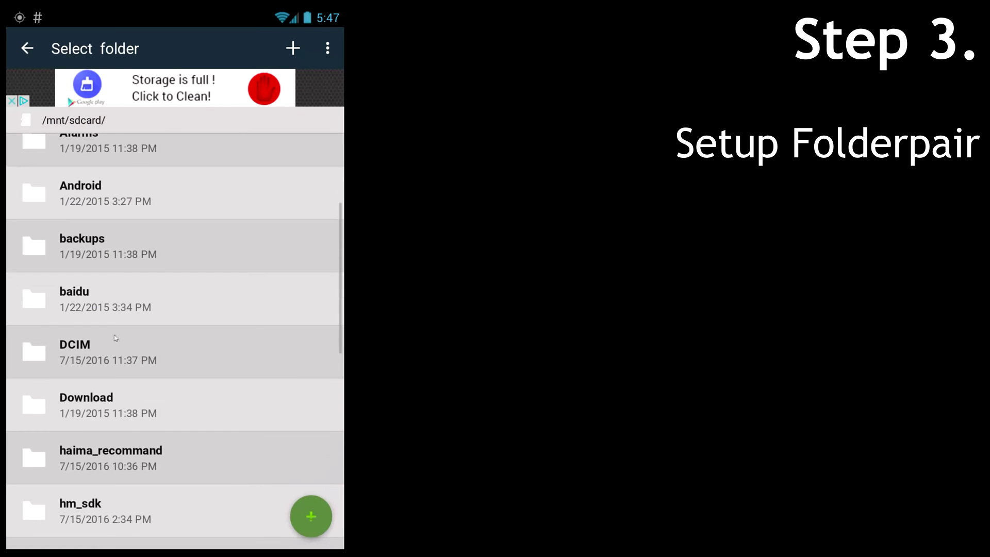
left_click(147, 342)
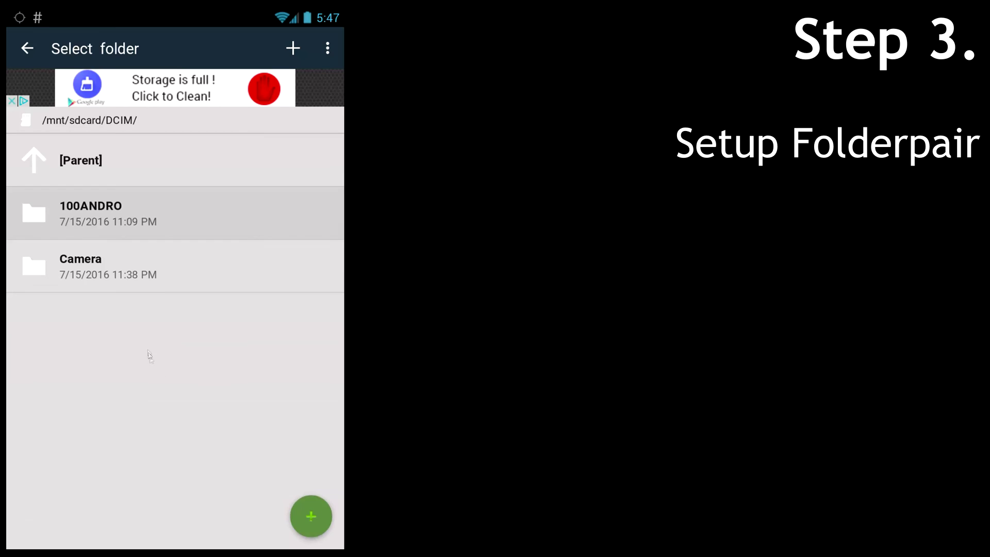
left_click(308, 516)
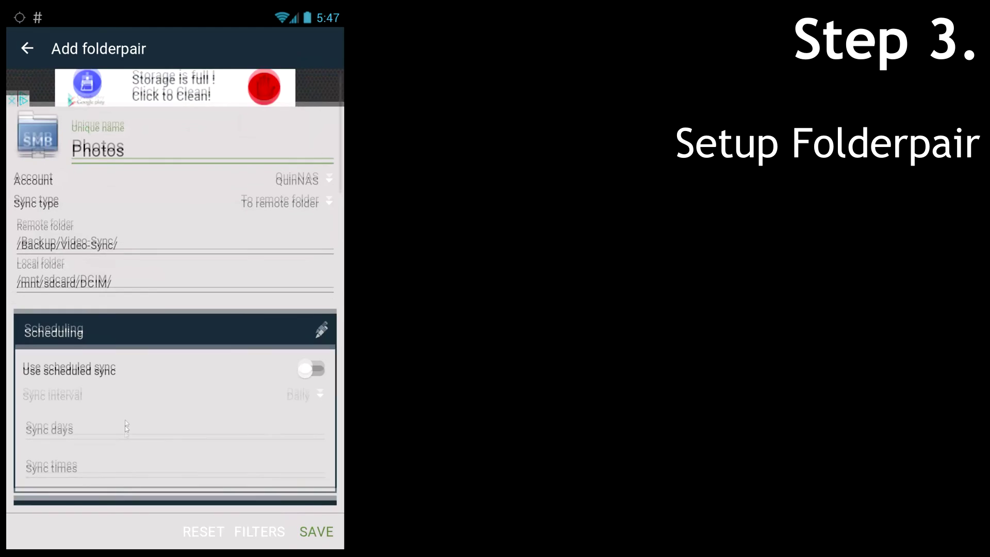
left_click_drag(126, 427, 134, 326)
left_click(308, 264)
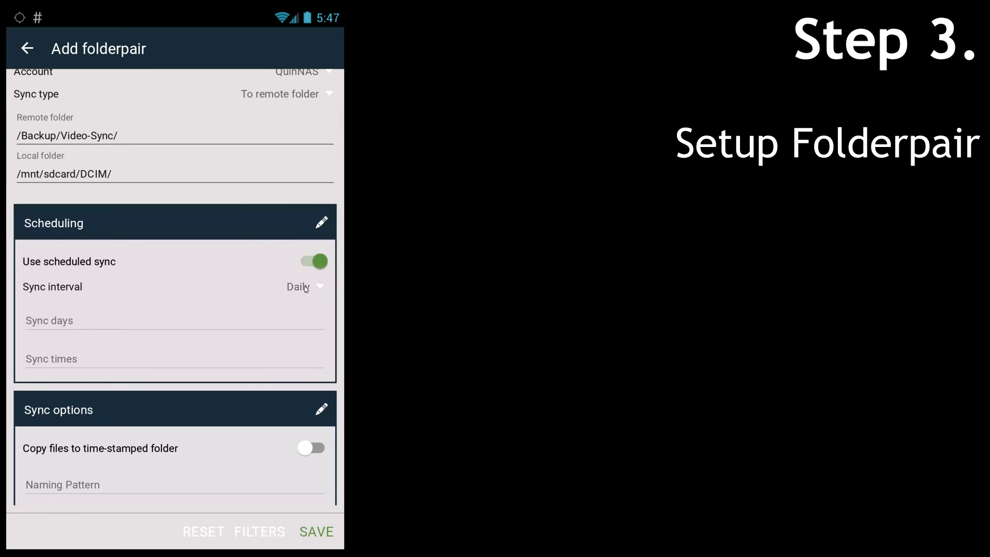
Step: Set the sync interval to Daily, review the remaining options, and save the Photos folderpair
left_click(306, 288)
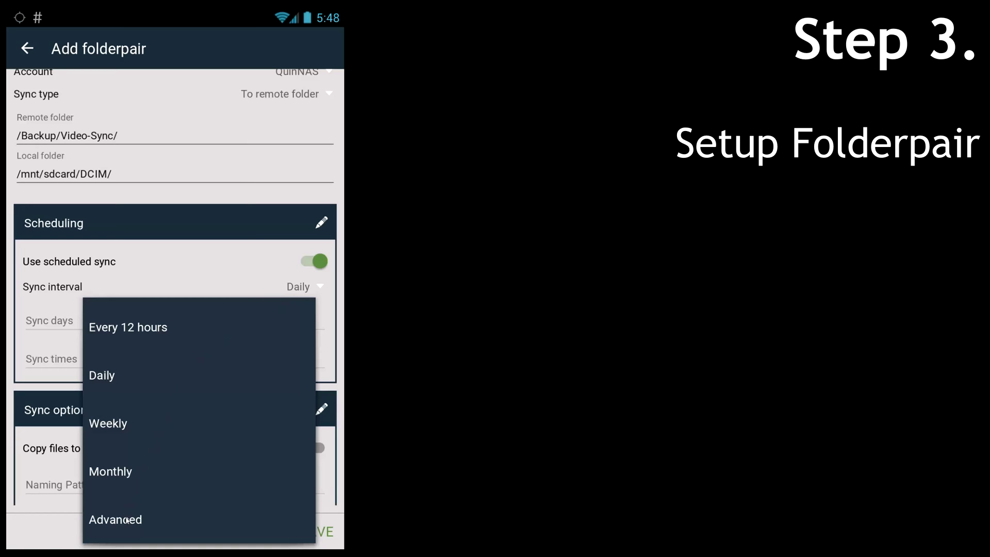
left_click(115, 382)
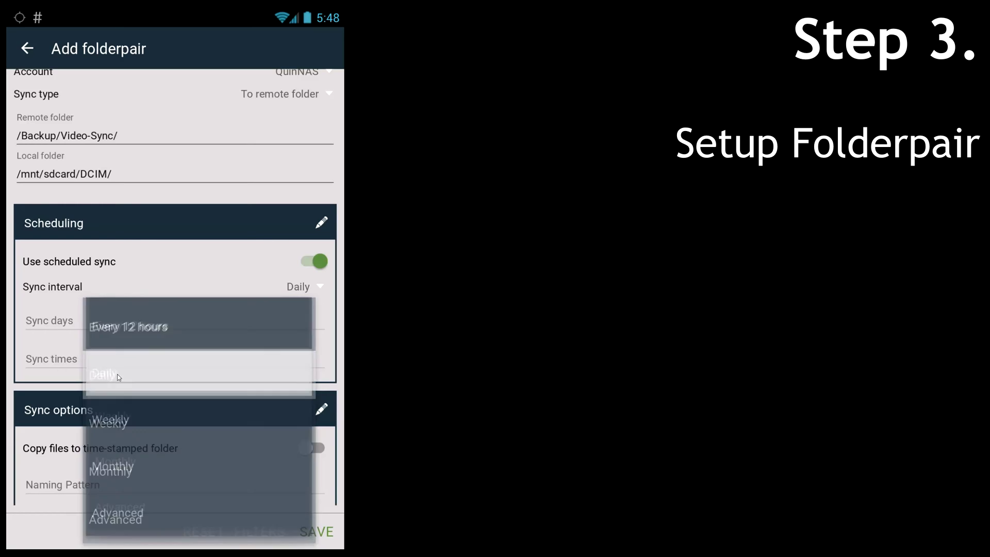
left_click_drag(138, 408, 146, 156)
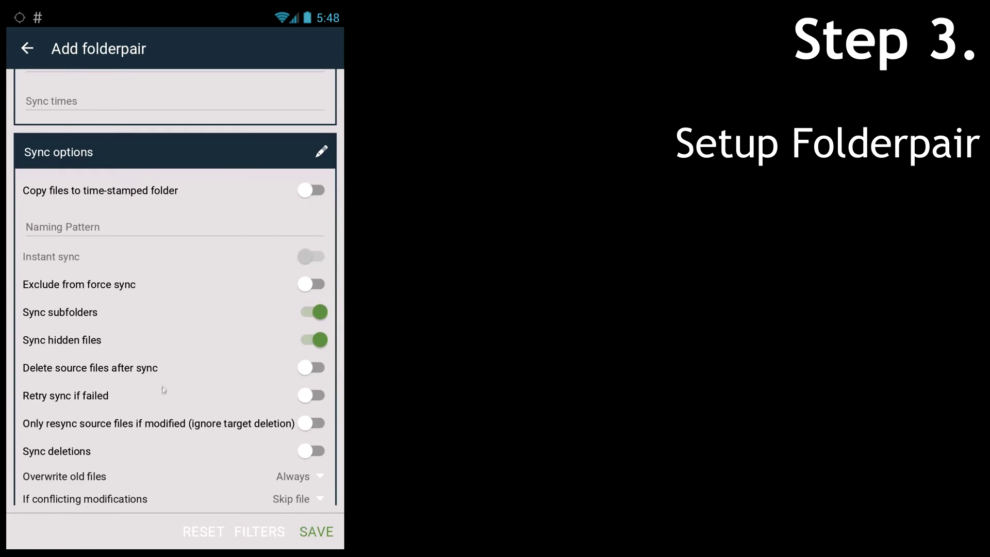
left_click_drag(164, 387, 162, 240)
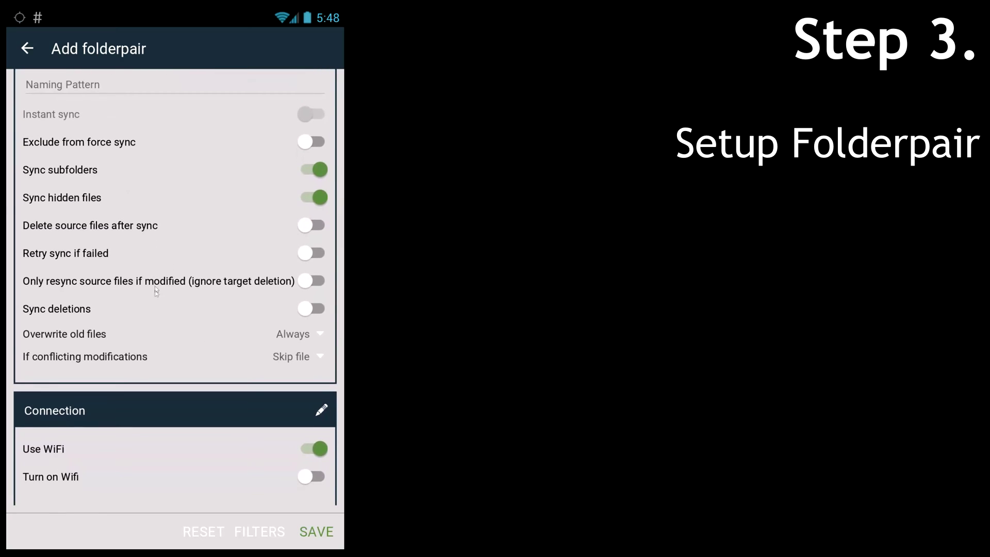
left_click_drag(150, 390, 150, 294)
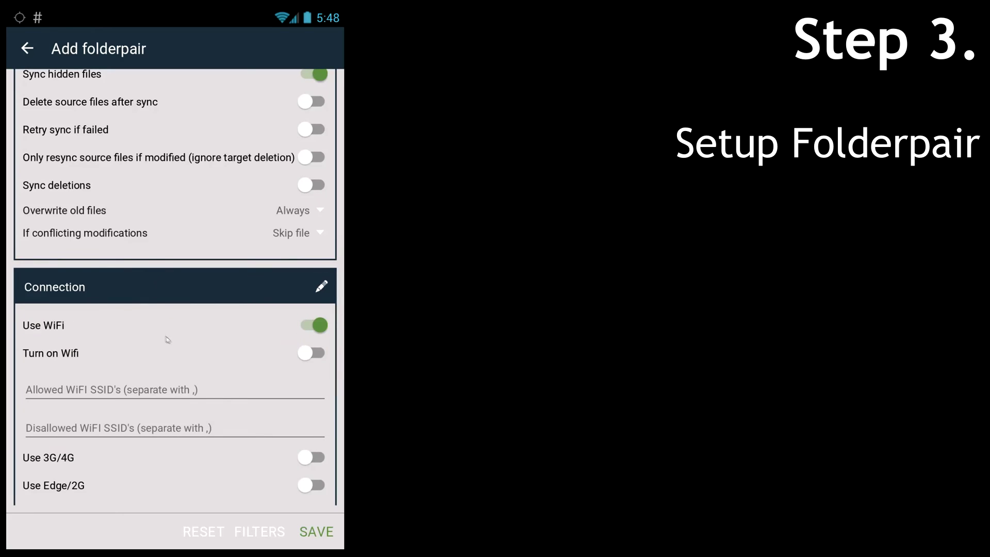
left_click_drag(206, 460, 219, 201)
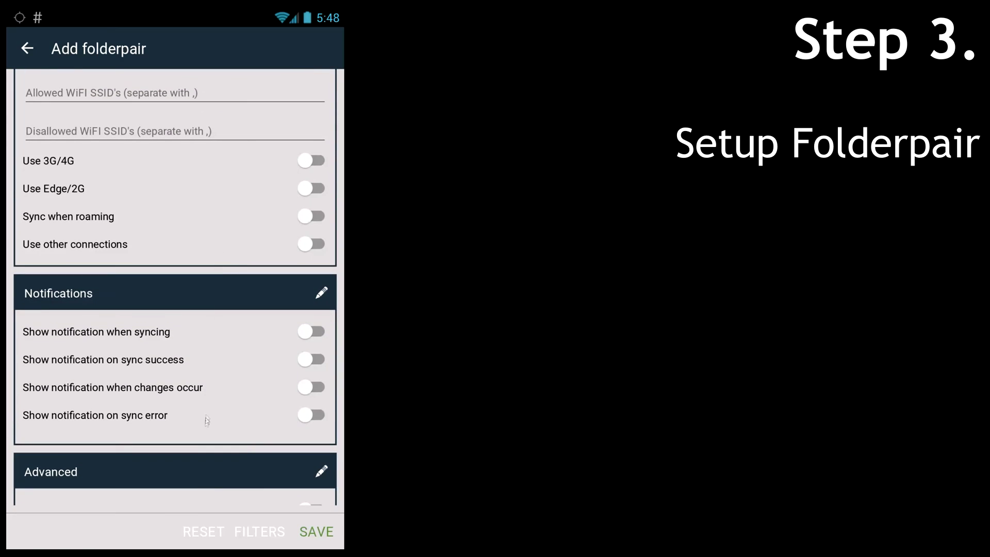
left_click_drag(205, 418, 225, 238)
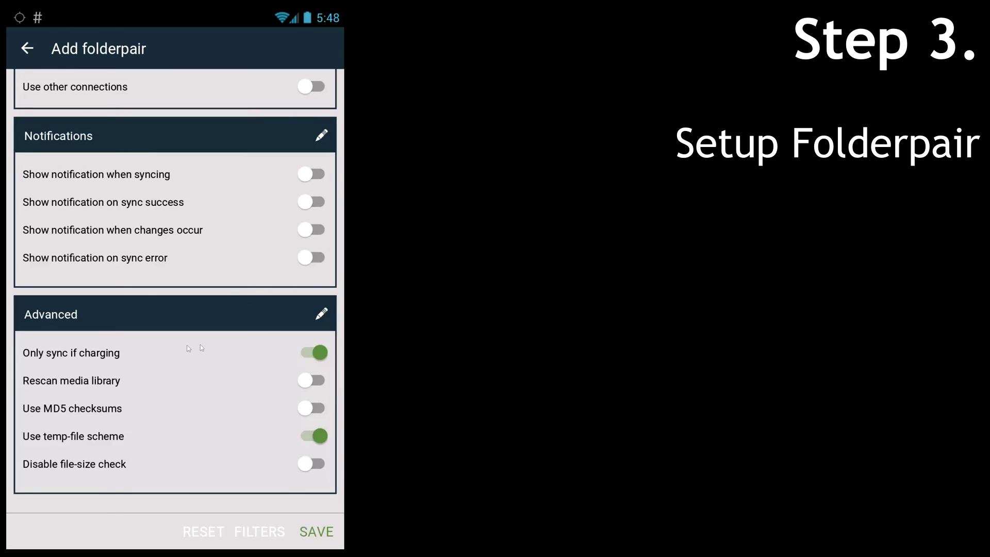
left_click(317, 531)
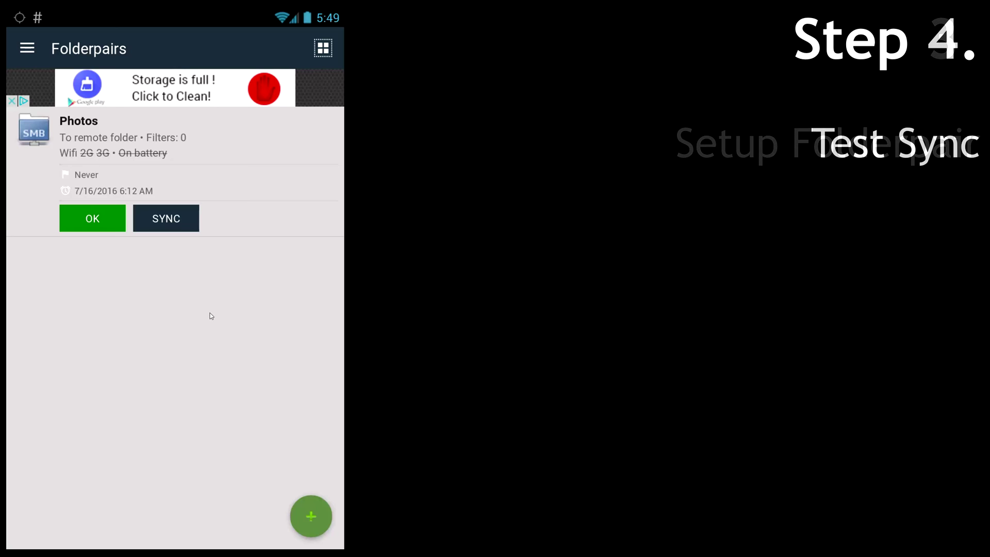
Step: Run the first Photos sync and view it in Sync Status's history (0m 33s run)
left_click(167, 225)
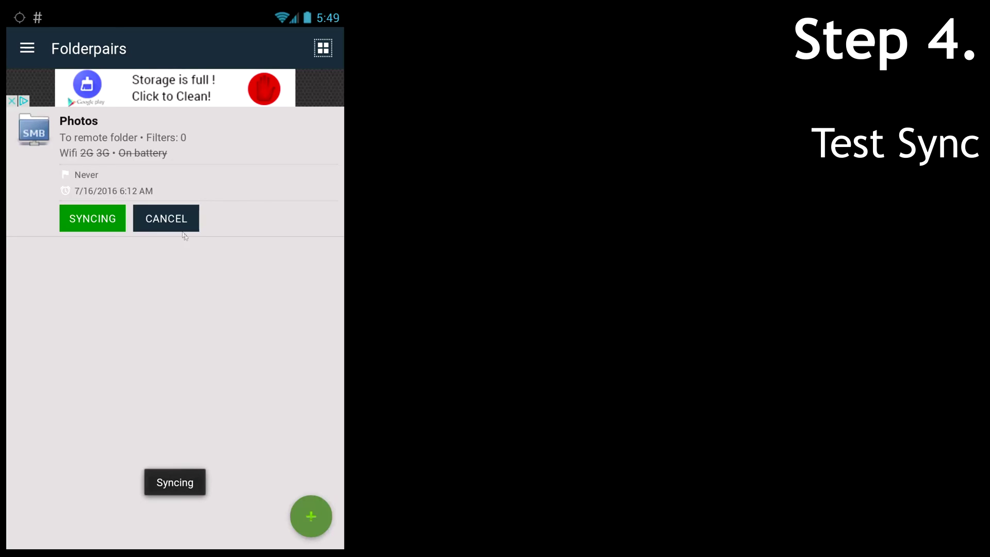
left_click(27, 49)
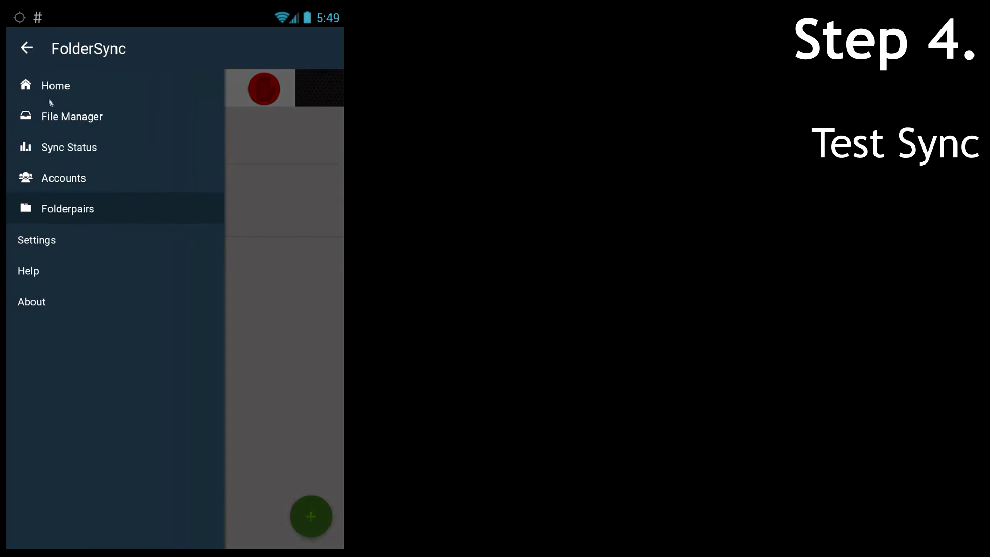
left_click(69, 148)
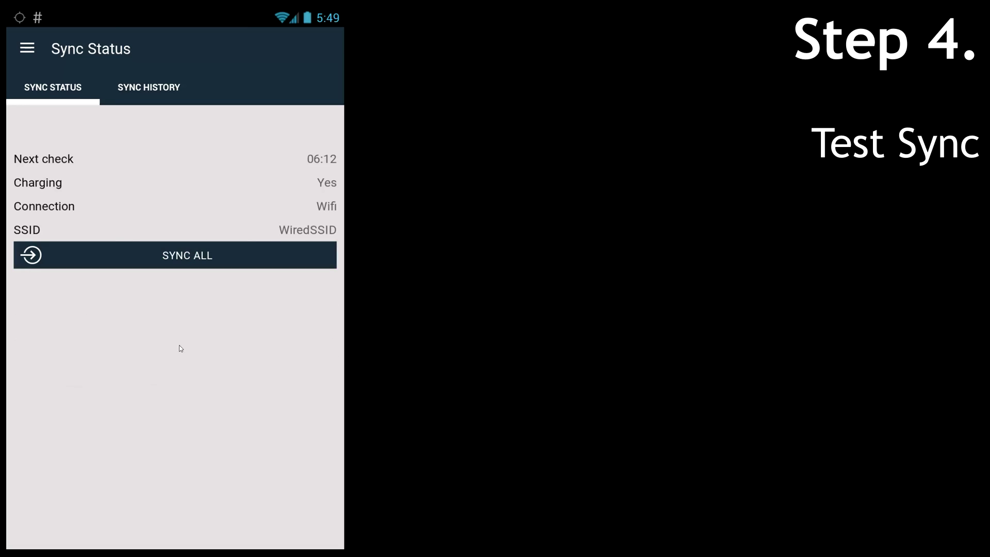
left_click(132, 95)
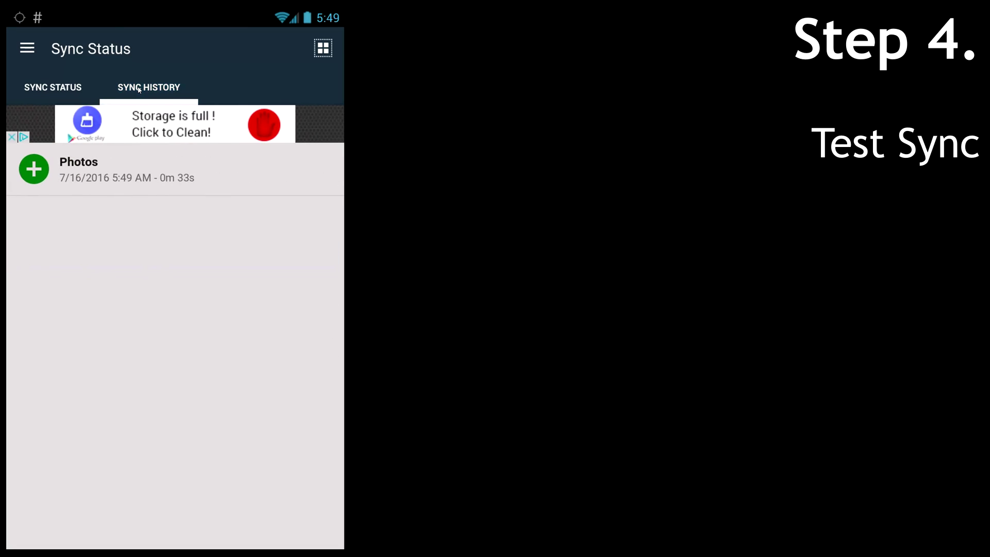
Step: Review the Photos run details: status OK, 29 files and 137.1 MB uploaded
left_click(212, 173)
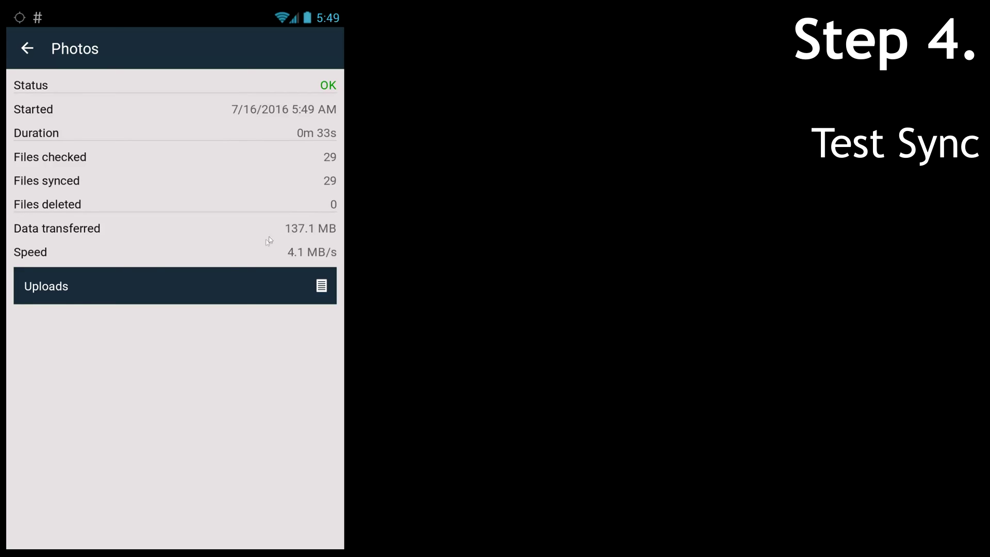
left_click(198, 287)
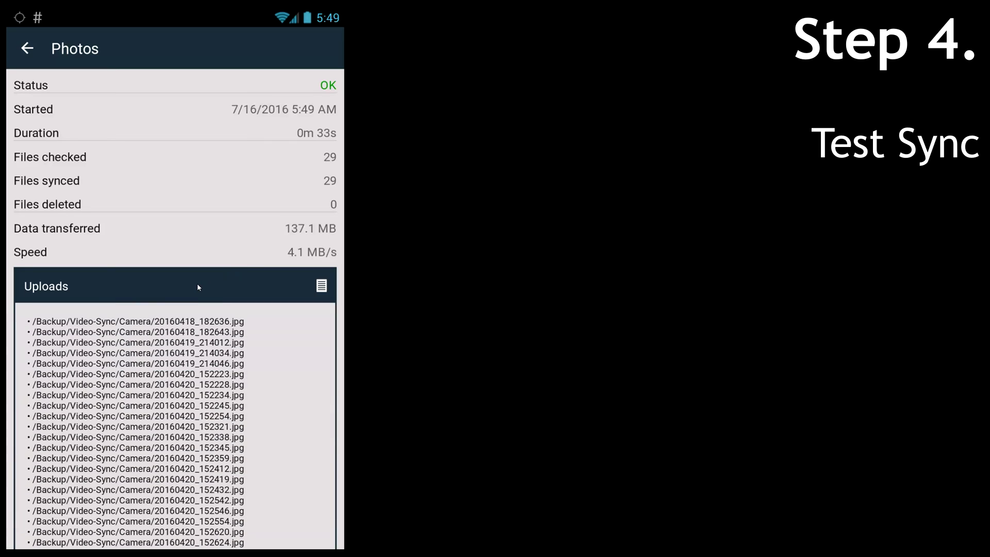
left_click_drag(178, 478, 151, 302)
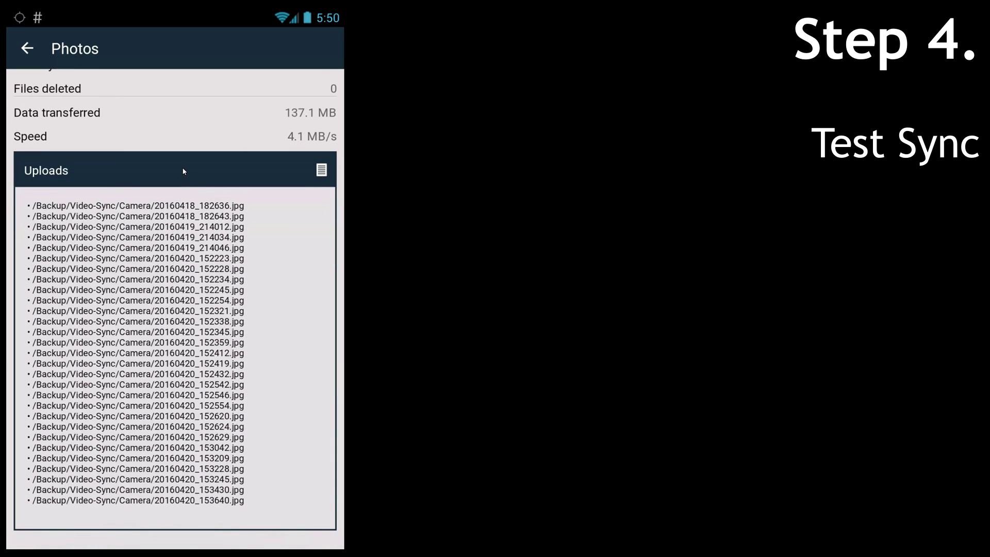
left_click_drag(183, 175, 136, 341)
left_click(139, 287)
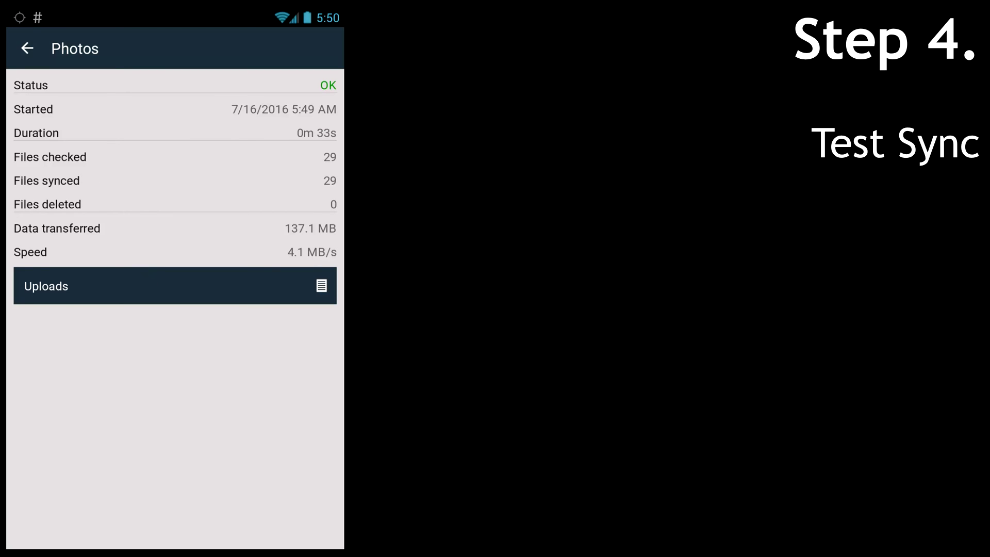
Step: Go back from the sync history to the FolderSync home screen
left_click(40, 50)
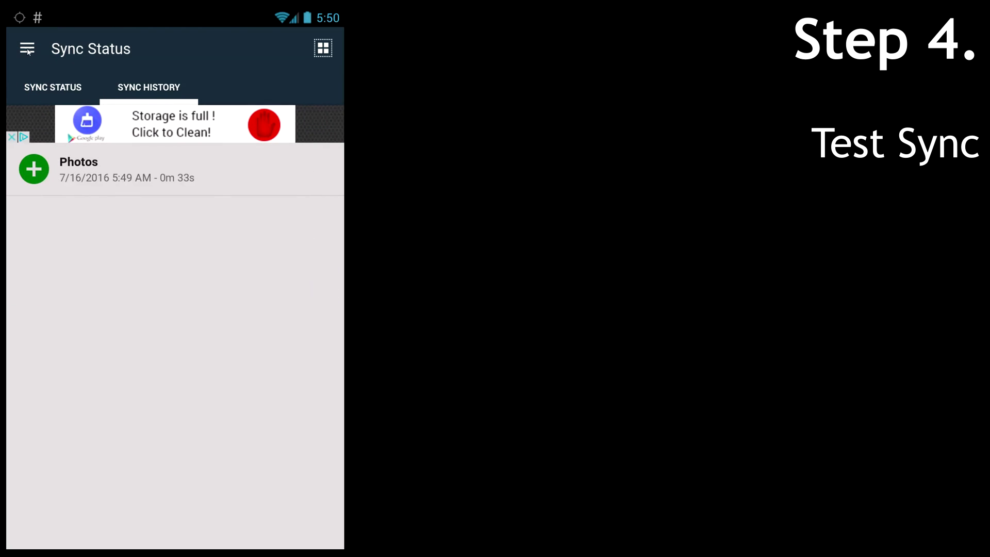
left_click(27, 49)
left_click(53, 84)
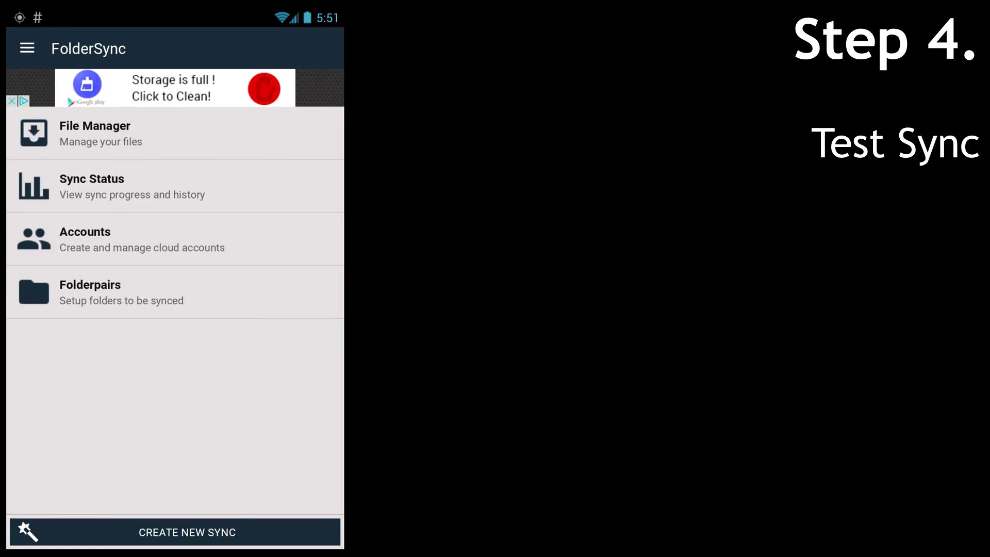
Step: Rerun the Photos folderpair sync and confirm 29 files checked, 0 synced
left_click(150, 279)
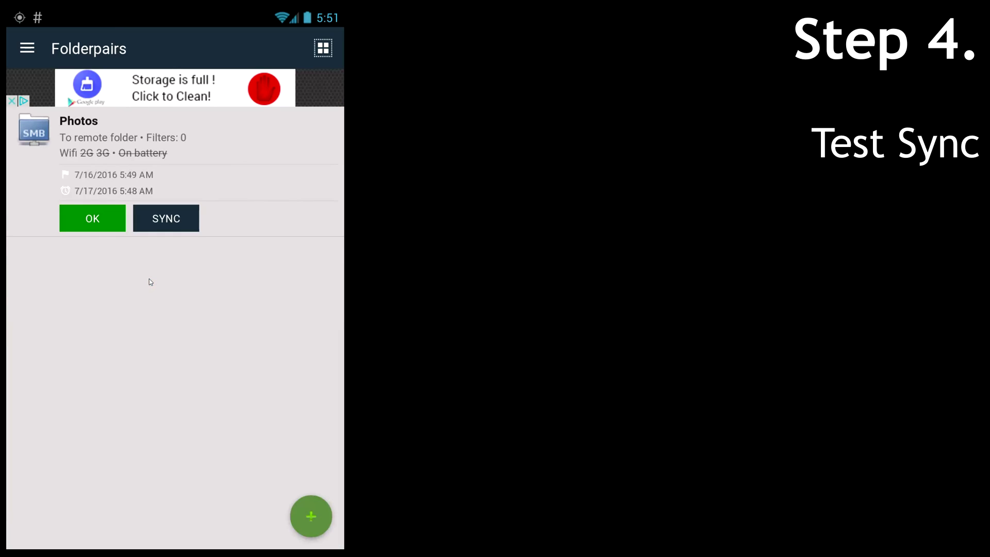
left_click(189, 213)
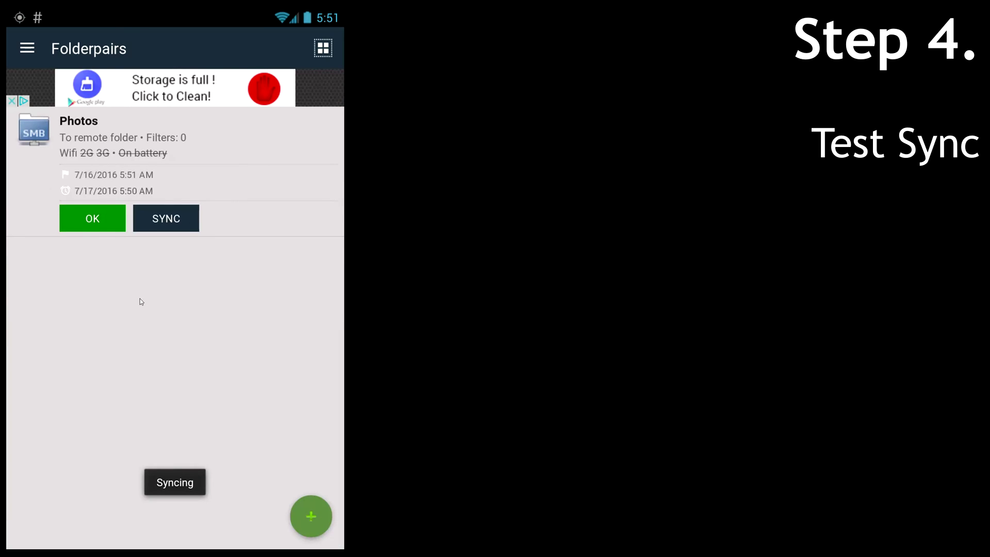
left_click(115, 219)
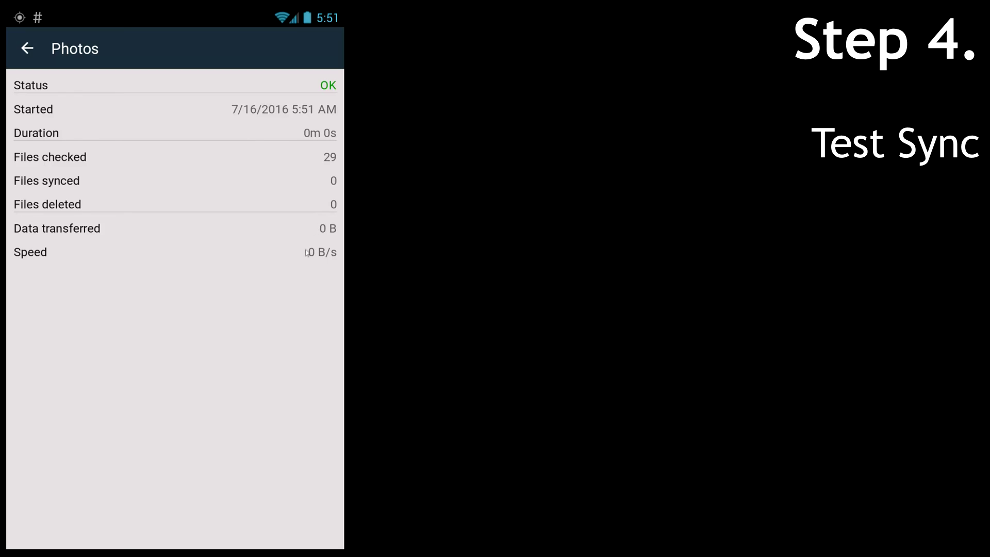
left_click(31, 62)
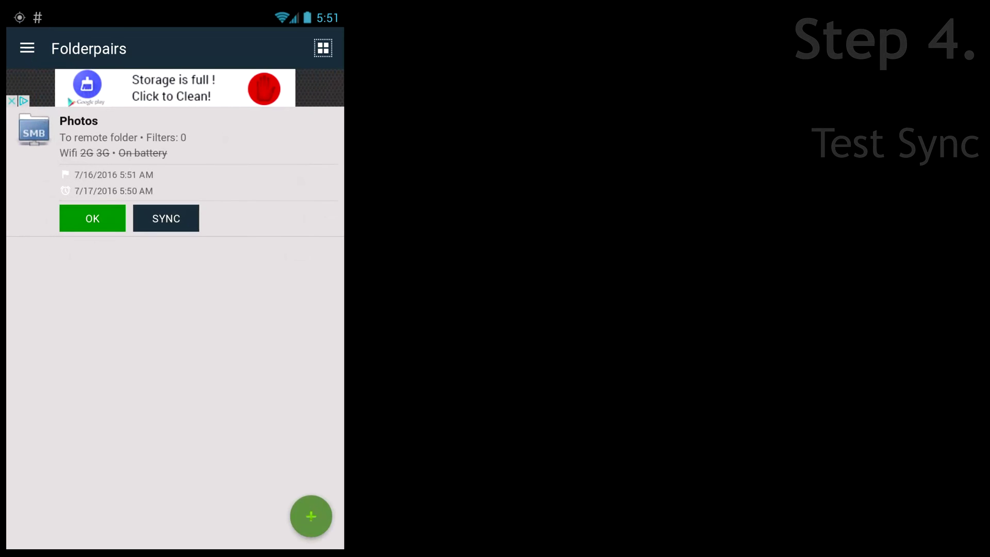